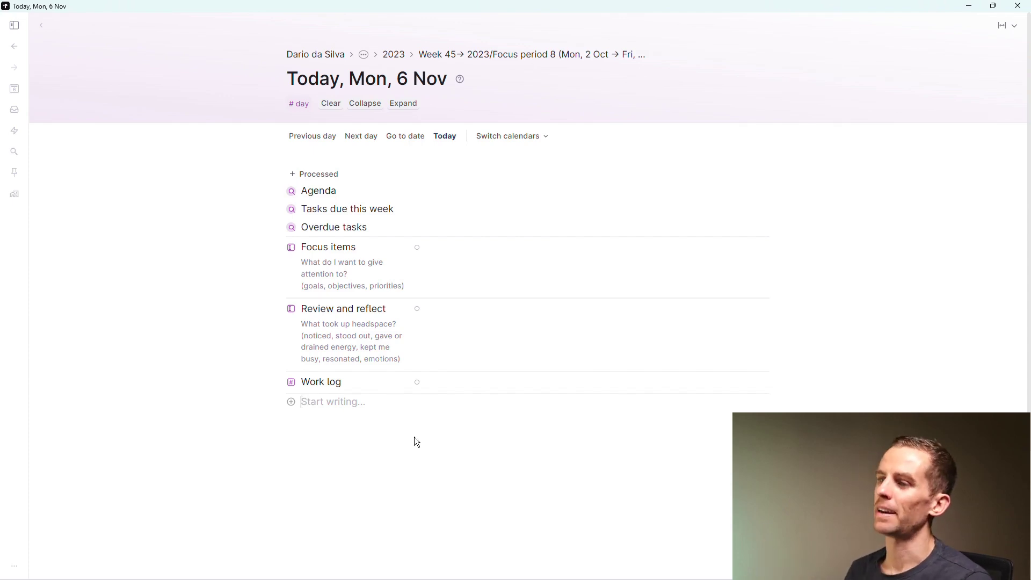
# - Quick-capture the note 'This is my idea that I want to write about' into today's page
pyautogui.hotkey('ctrl', 'e')
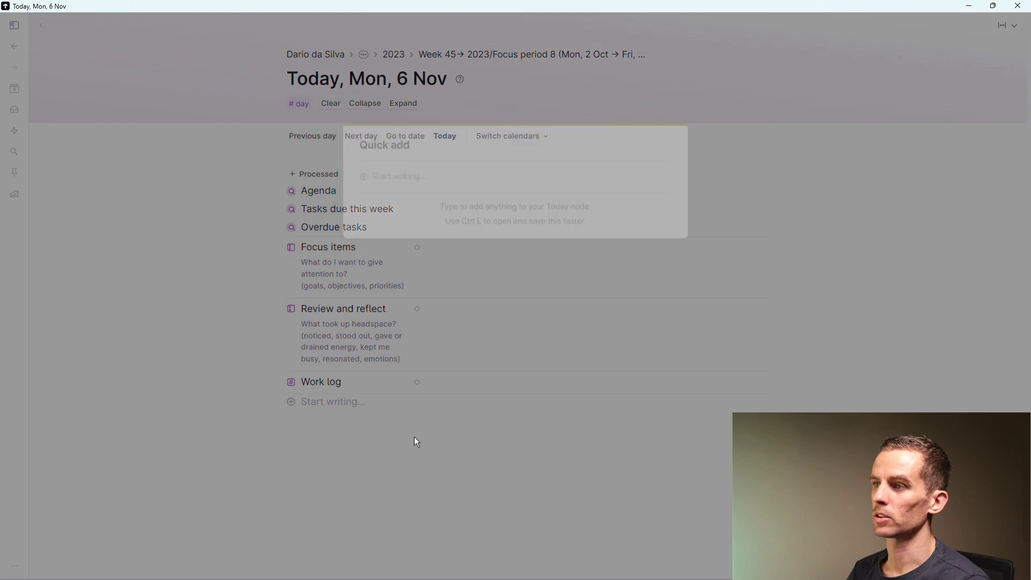
pyautogui.write('This i')
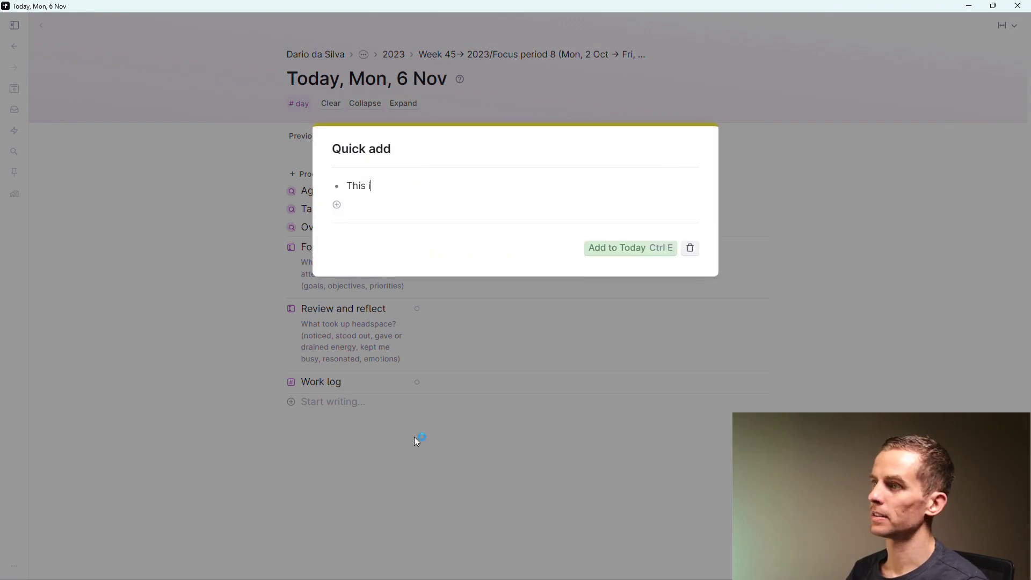
pyautogui.write('s my idea t')
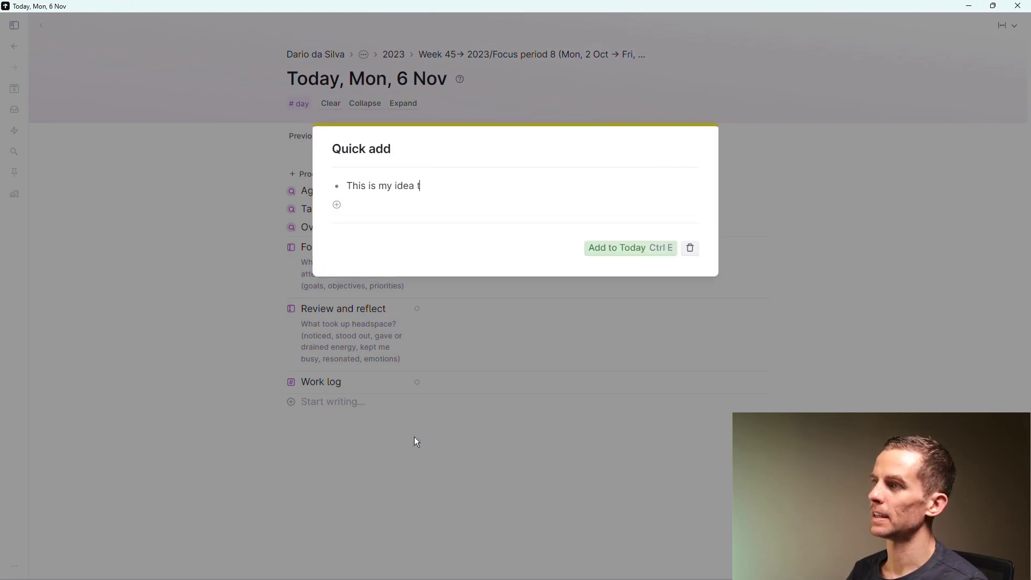
pyautogui.write('hat I want to')
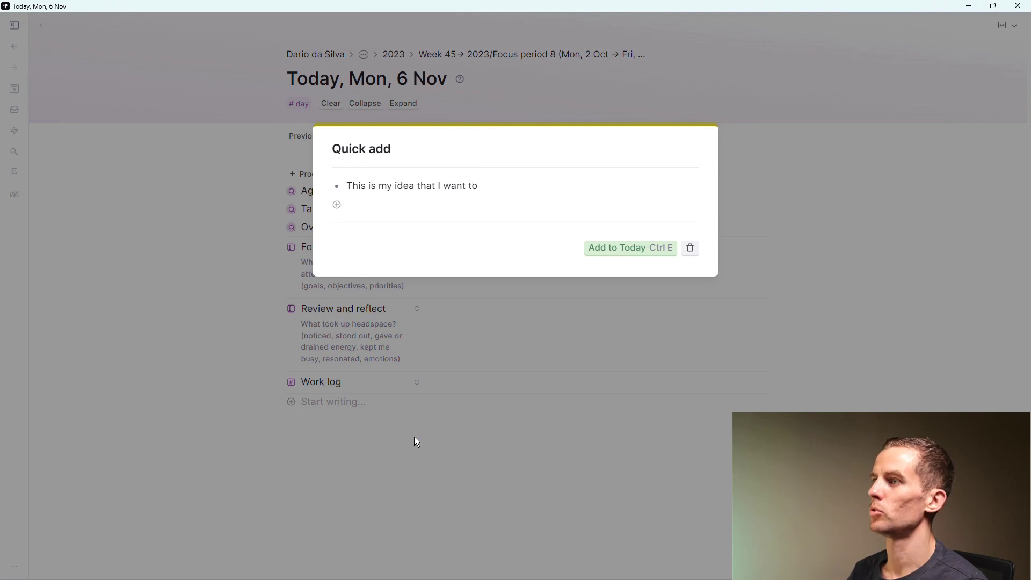
pyautogui.write(' write about')
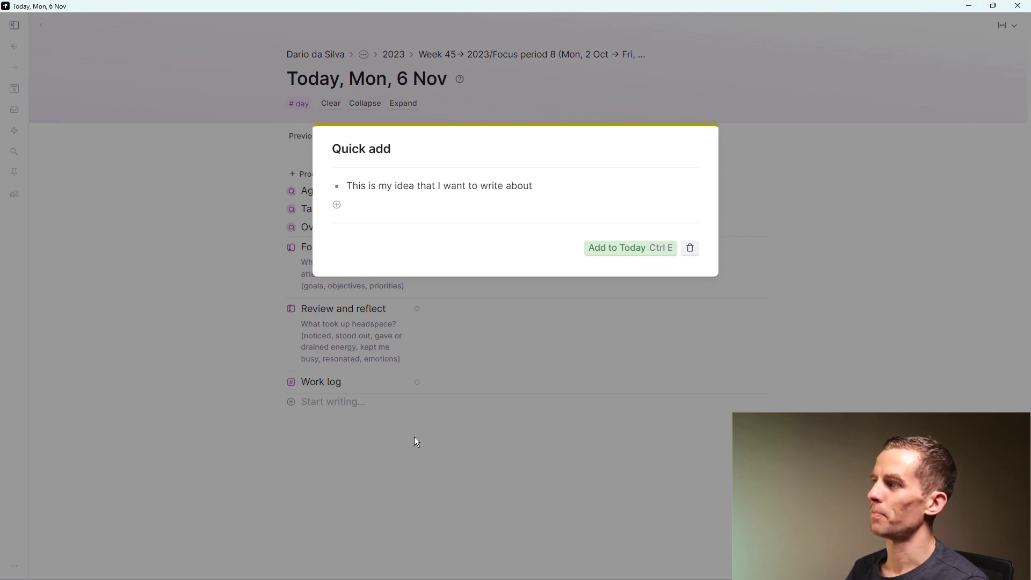
pyautogui.hotkey('ctrl', 'e')
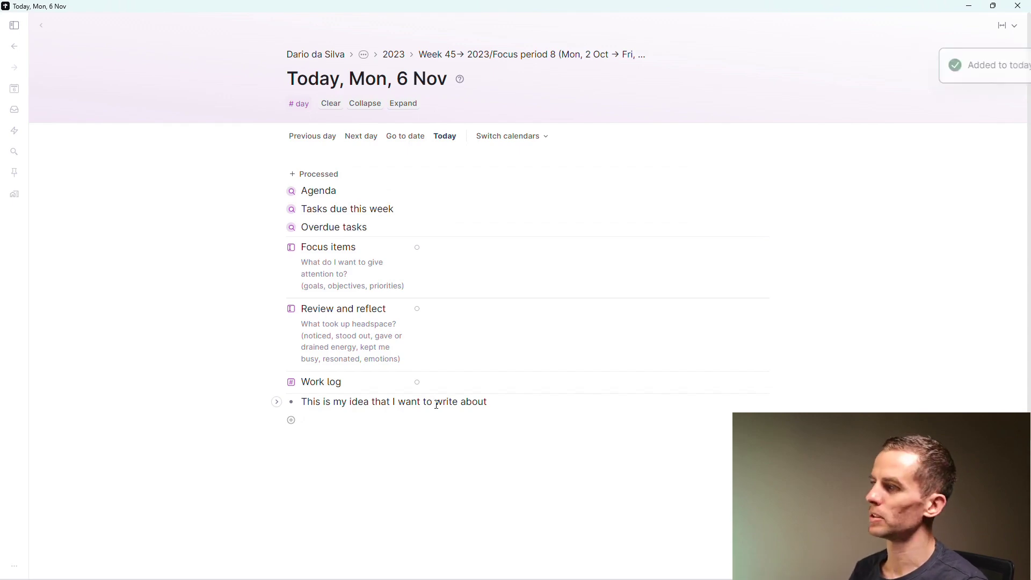
# - Tag the new note with the #ideas and #breakdown supertags
pyautogui.click(436, 403)
pyautogui.write('# ide')
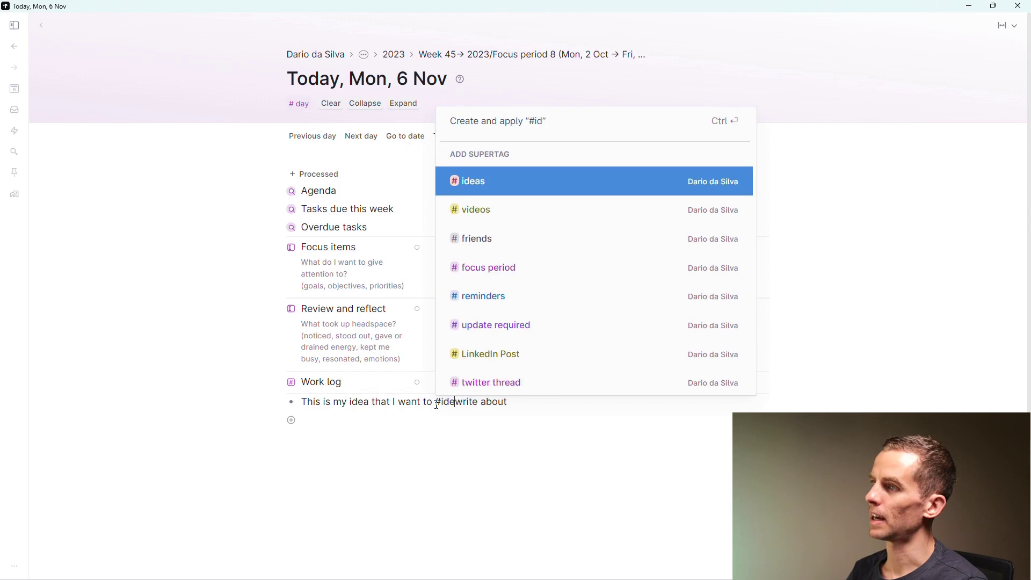
pyautogui.press('Return')
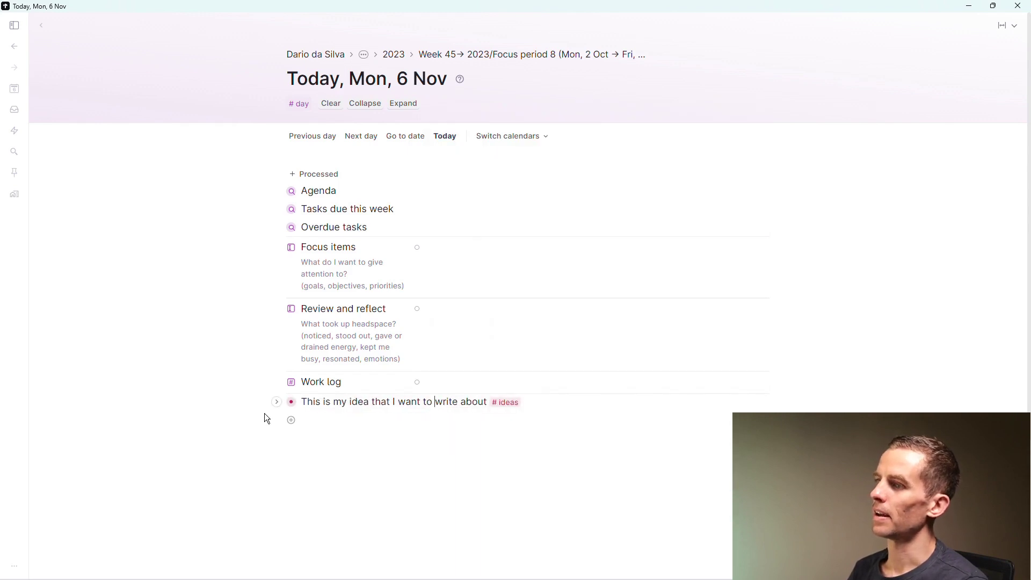
pyautogui.click(280, 402)
pyautogui.scroll(-1, 344, 385)
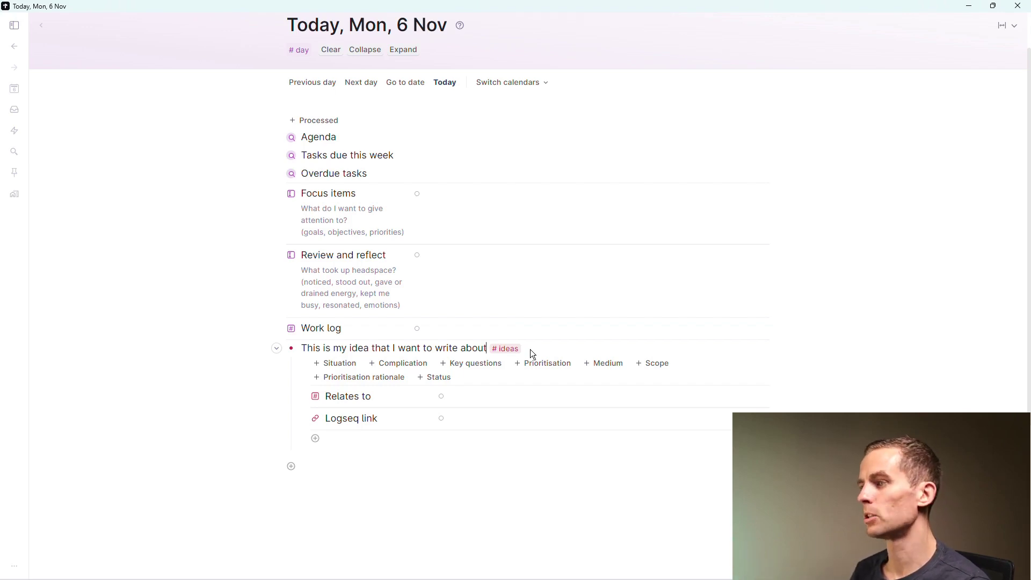
pyautogui.write('#bre')
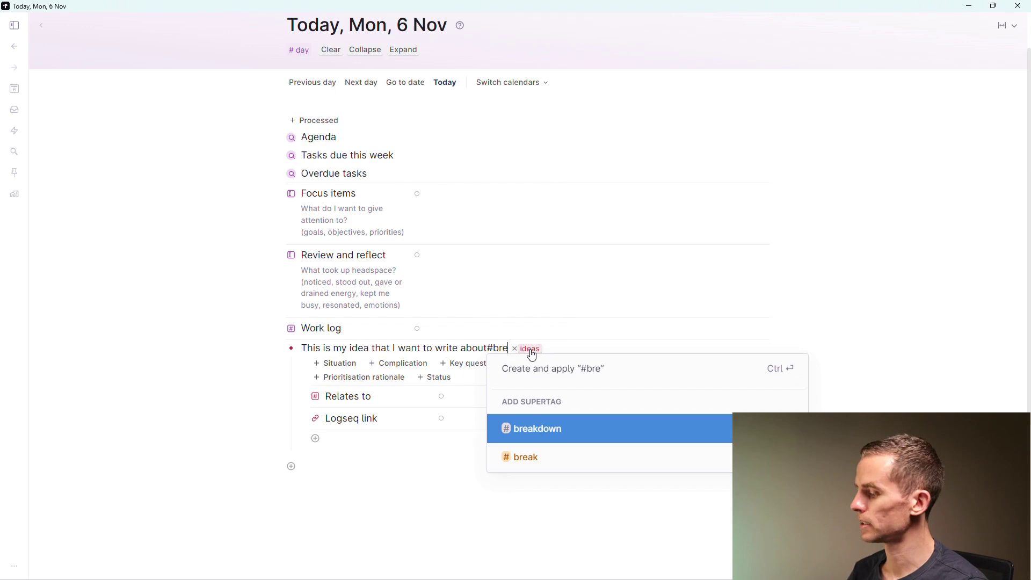
pyautogui.press('Return')
pyautogui.scroll(-3, 352, 327)
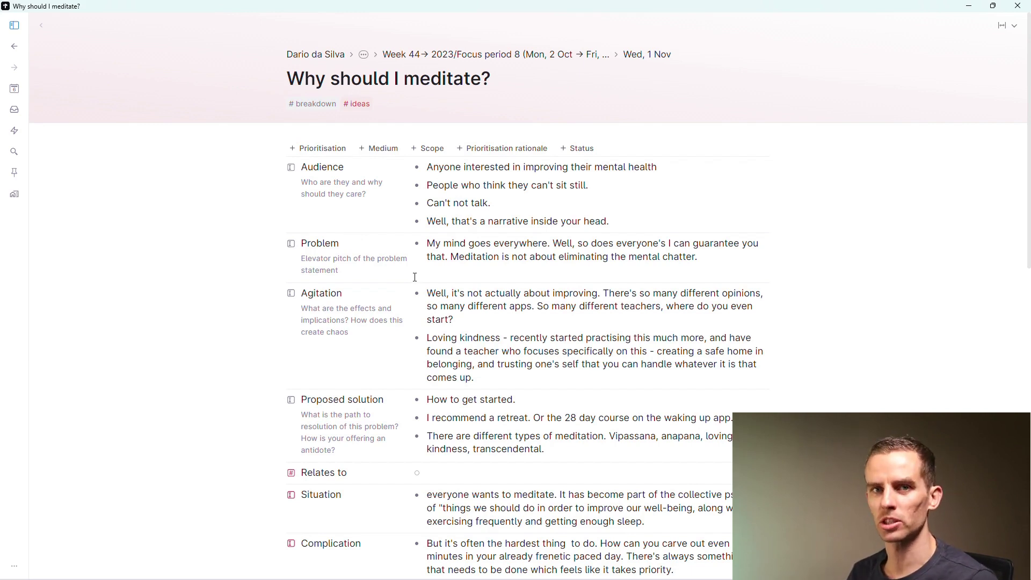
# - Scroll through the Audience, Problem, Agitation and Proposed solution fields of 'Why should I meditate?'
pyautogui.scroll(-1, 415, 277)
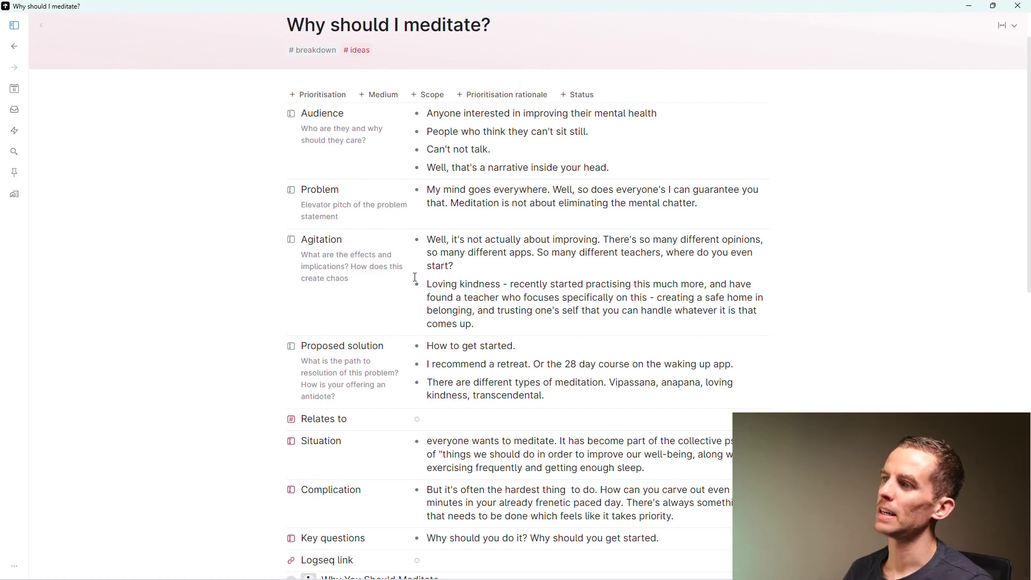
pyautogui.scroll(-3, 409, 225)
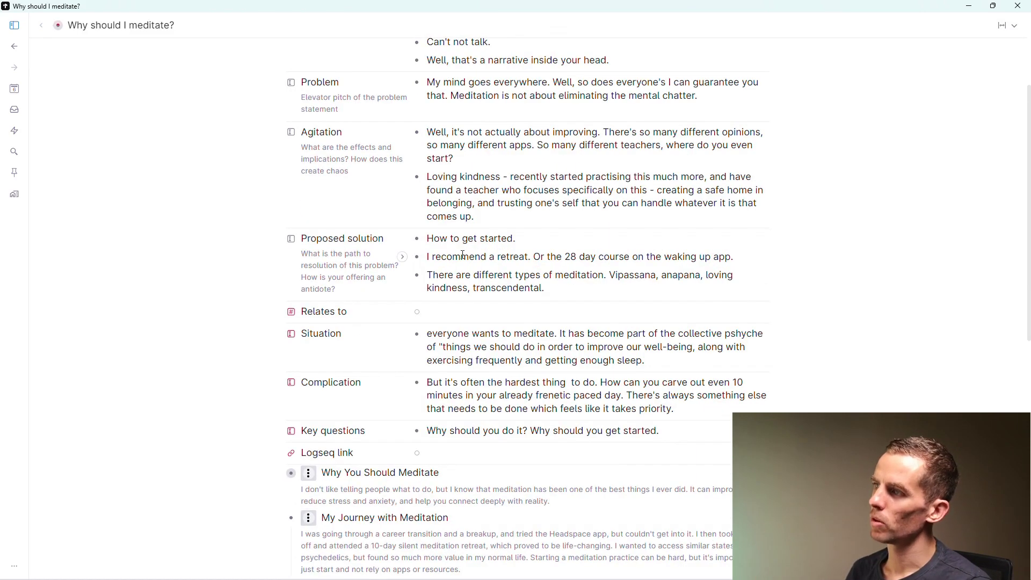
pyautogui.scroll(2, 451, 214)
pyautogui.scroll(-2, 462, 257)
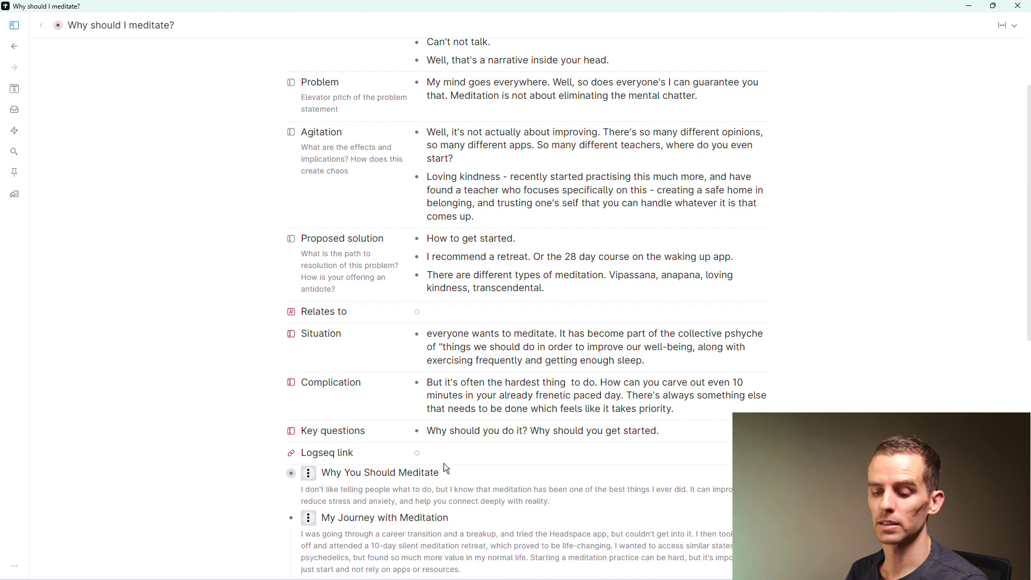
# - Record a short voice note with Ctrl+Shift+V and stop it from the mic icon
pyautogui.hotkey('ctrl', 'shift', 'v')
pyautogui.scroll(3, 443, 463)
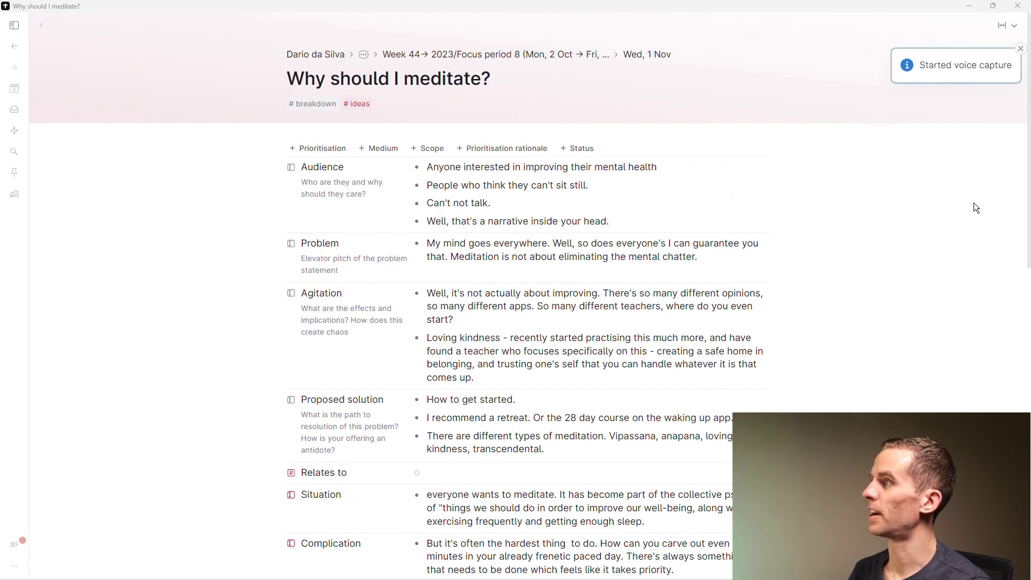
pyautogui.click(1020, 49)
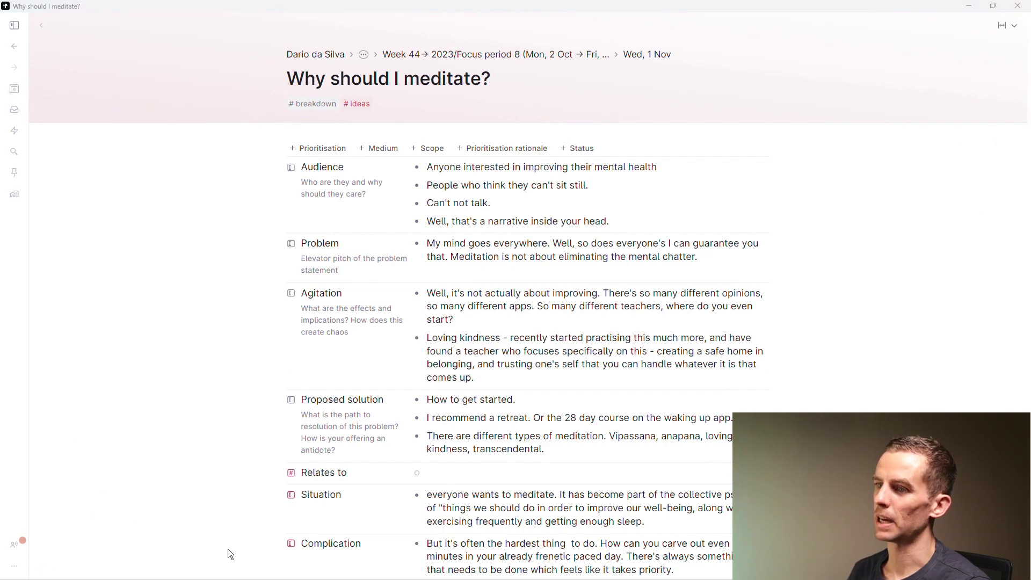
pyautogui.click(14, 544)
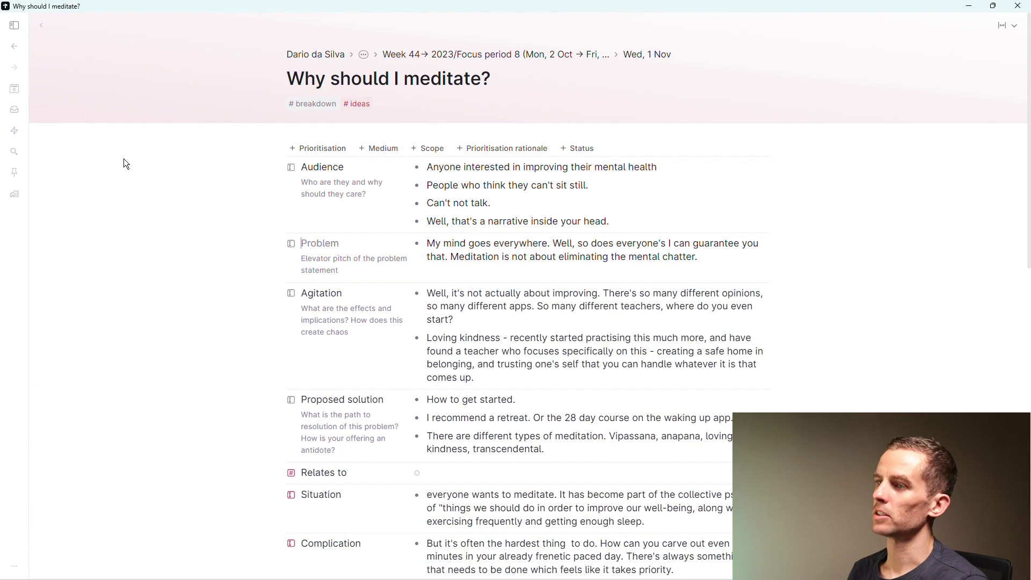
# - Transcribe all recordings in the Inbox and expand the recording to show audio and transcript
pyautogui.click(14, 25)
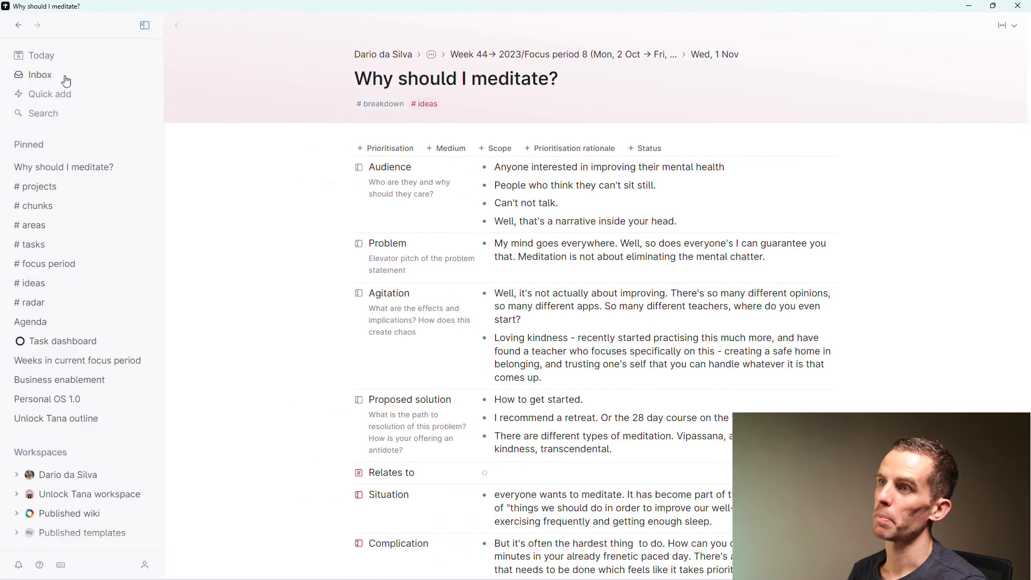
pyautogui.click(66, 78)
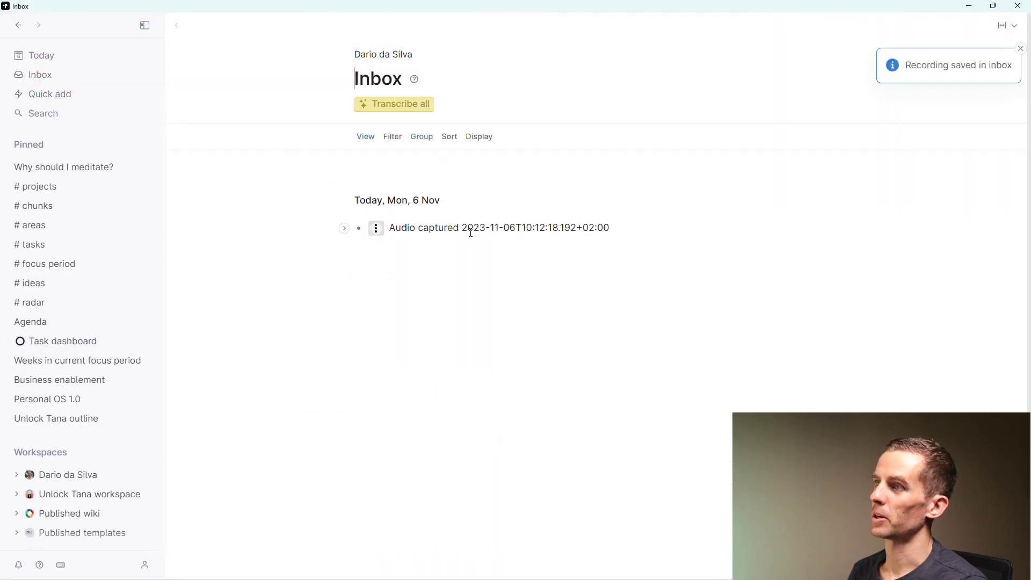
pyautogui.click(419, 106)
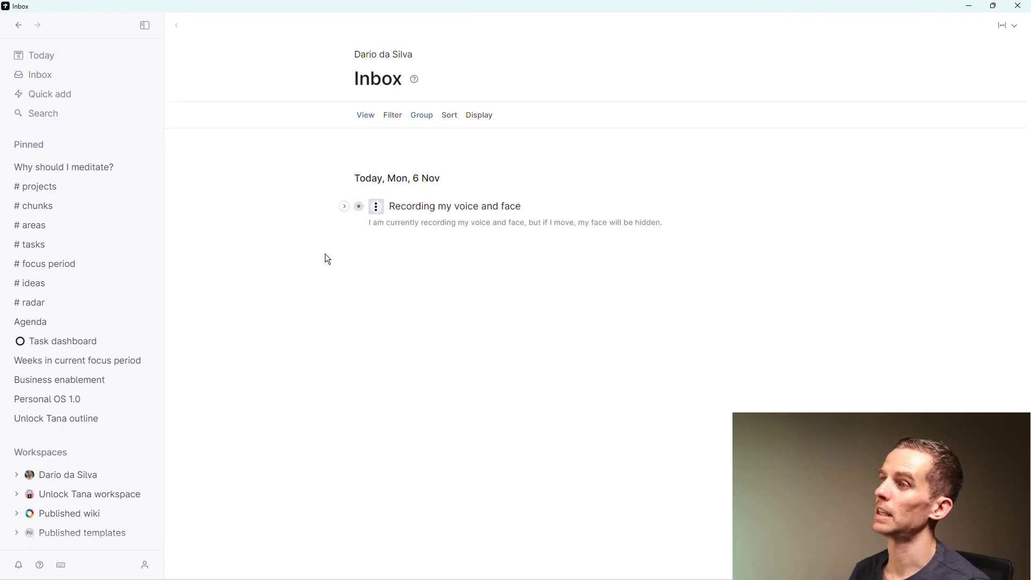
pyautogui.click(344, 206)
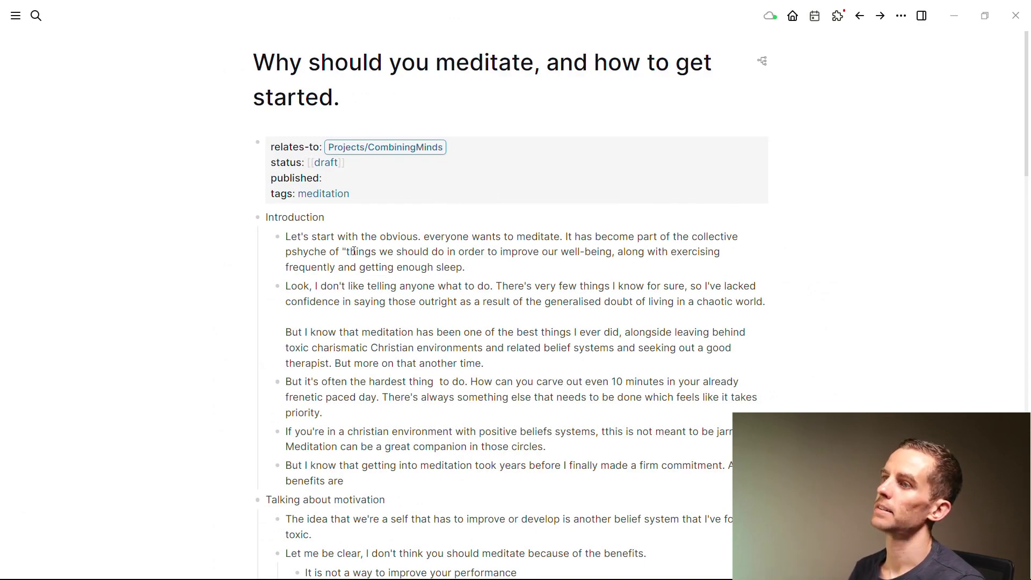
# - Scroll through the Logseq draft 'Why should you meditate, and how to get started.' and back up
pyautogui.scroll(-2, 354, 251)
pyautogui.scroll(1, 368, 112)
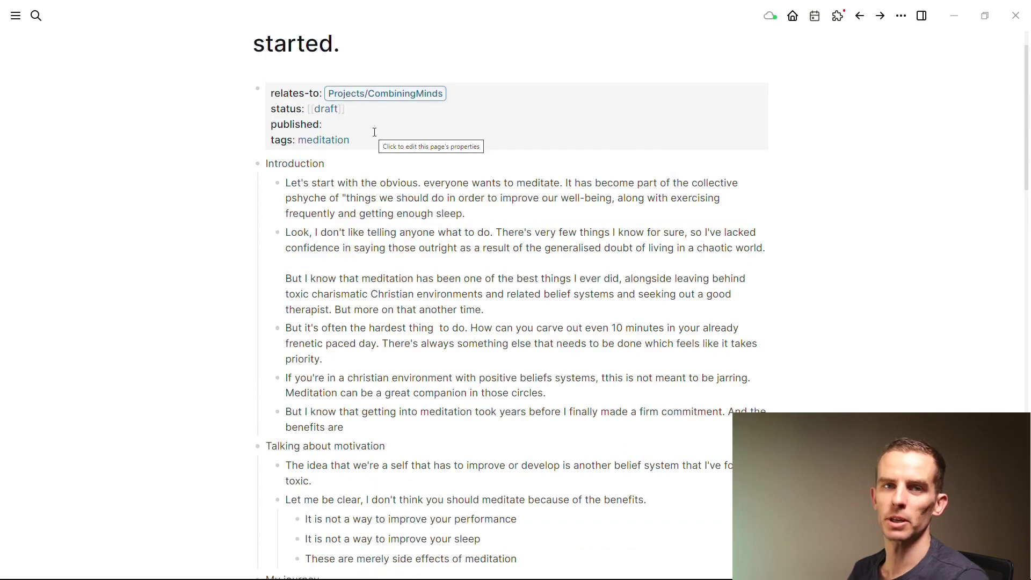
pyautogui.scroll(1, 375, 147)
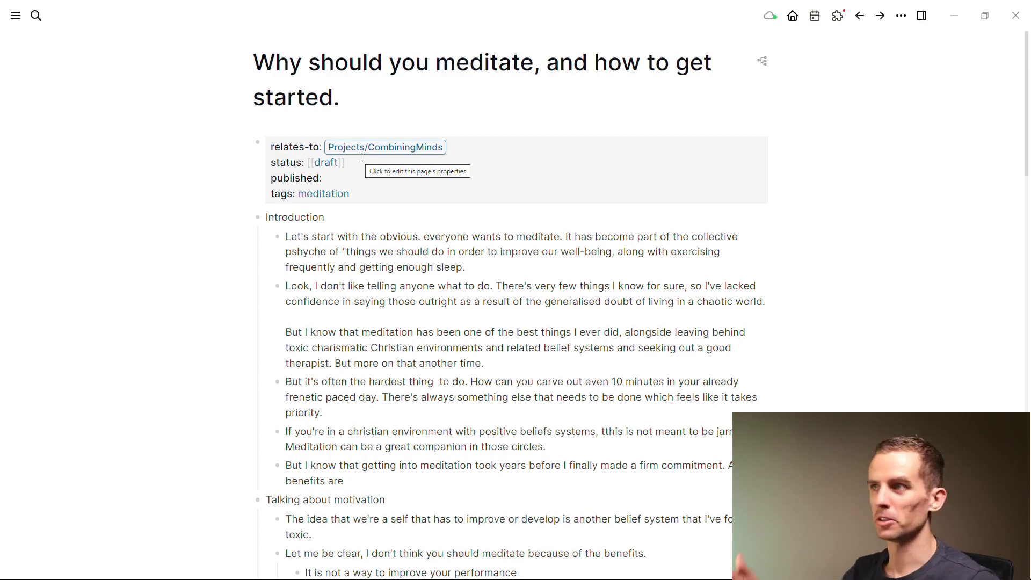
pyautogui.scroll(-2, 361, 157)
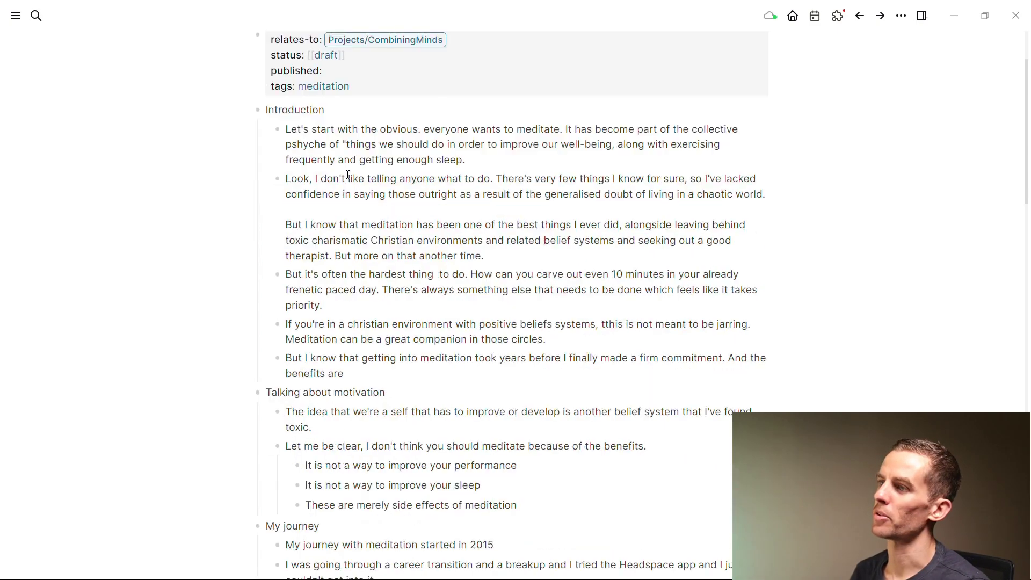
pyautogui.scroll(-11, 356, 115)
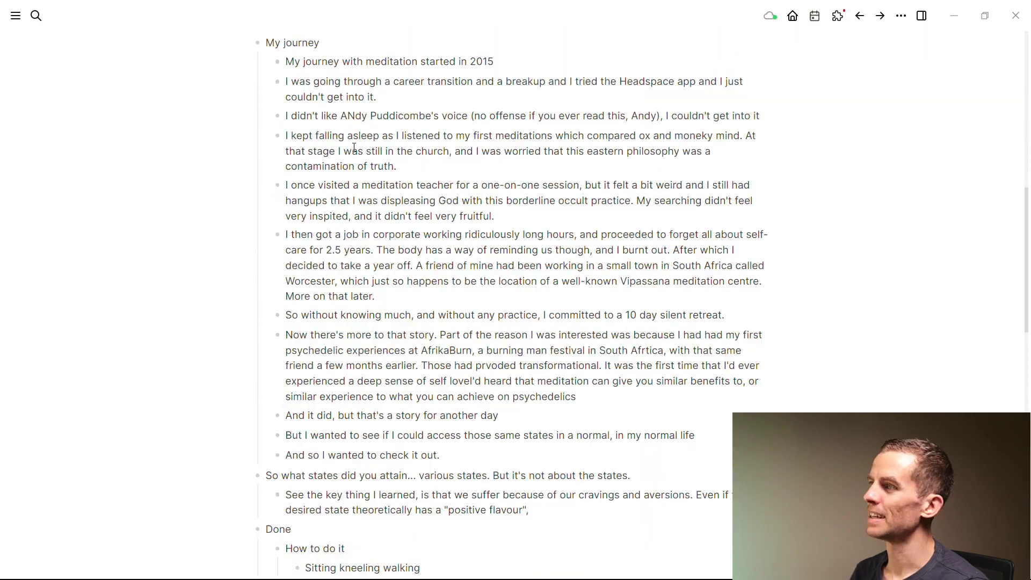
pyautogui.scroll(-14, 352, 154)
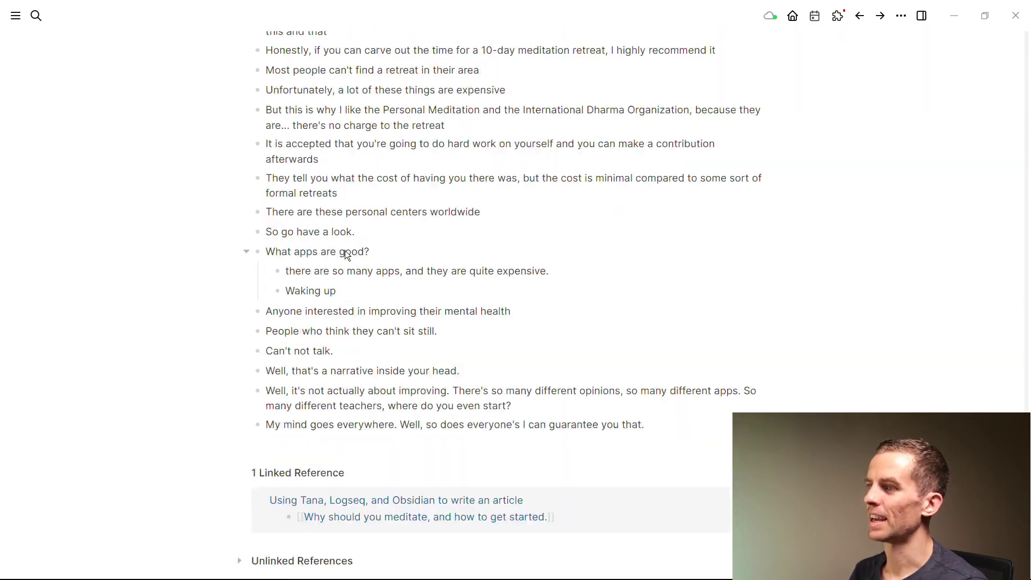
pyautogui.scroll(4, 345, 251)
pyautogui.scroll(20, 346, 251)
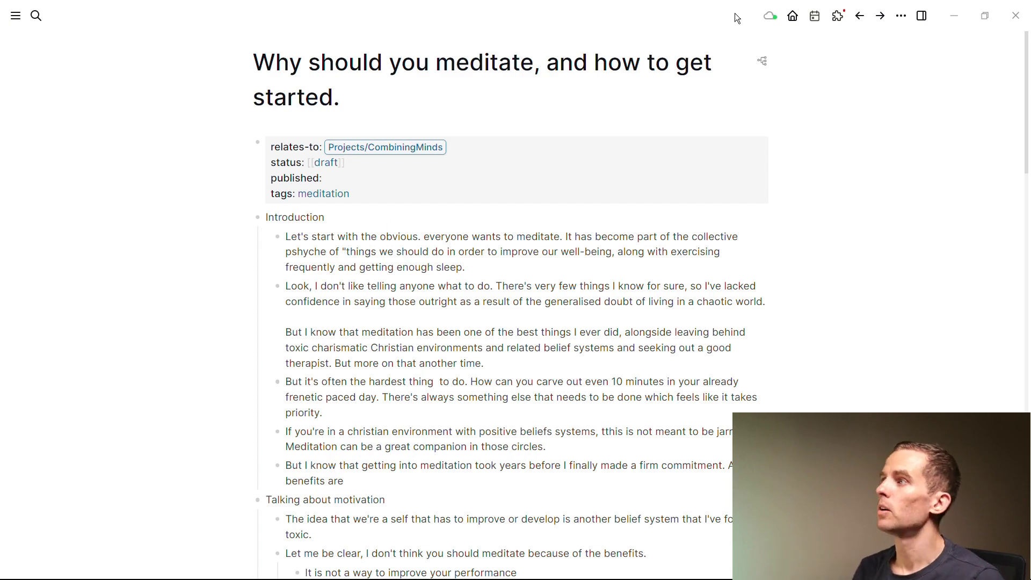
# - Download the page as a PDF using the Print With Retained Formatting template
pyautogui.click(905, 25)
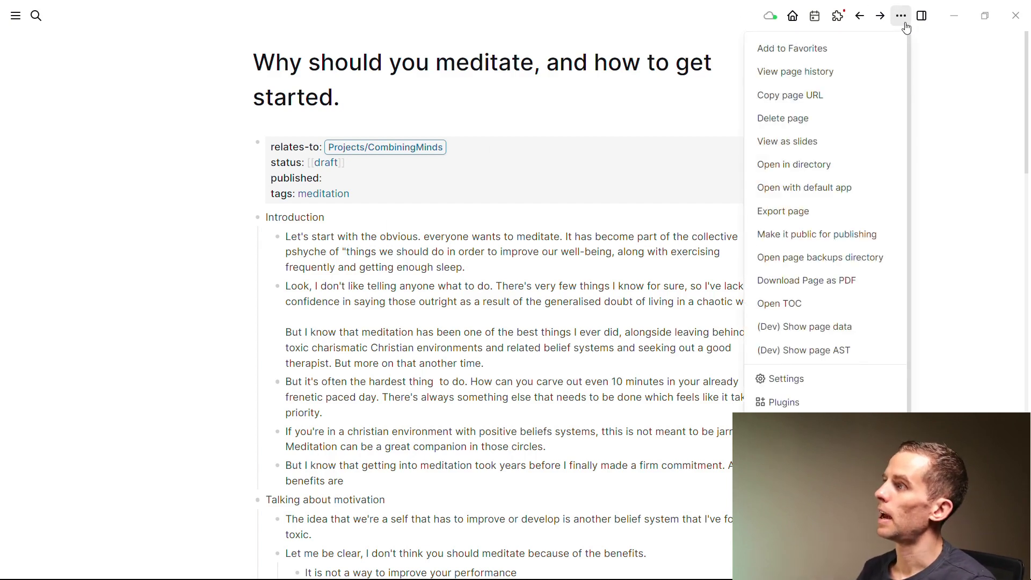
pyautogui.click(826, 281)
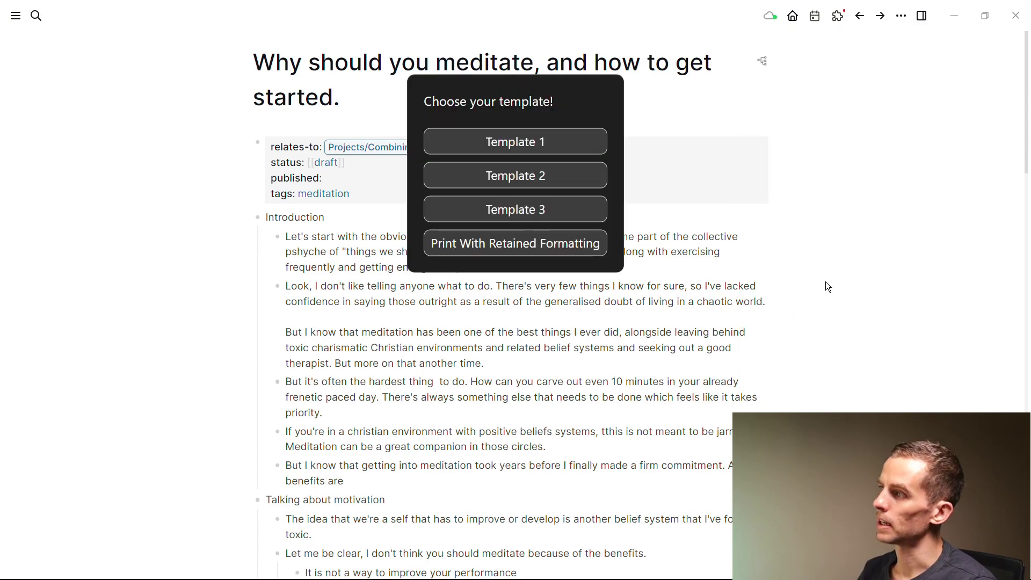
pyautogui.click(520, 255)
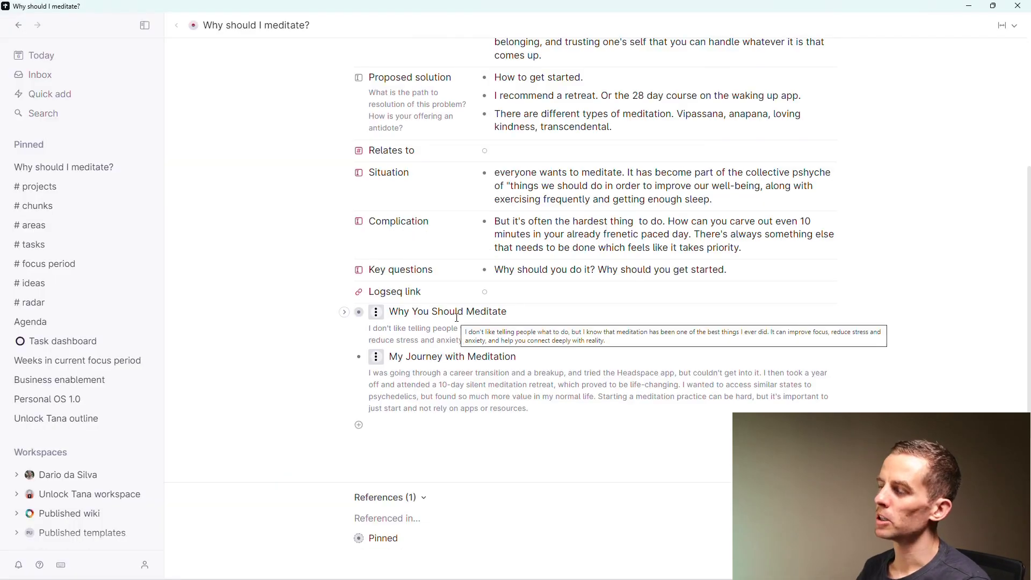
# - Expand and re-collapse the Why You Should Meditate node, then move to the Obsidian draft
pyautogui.click(344, 313)
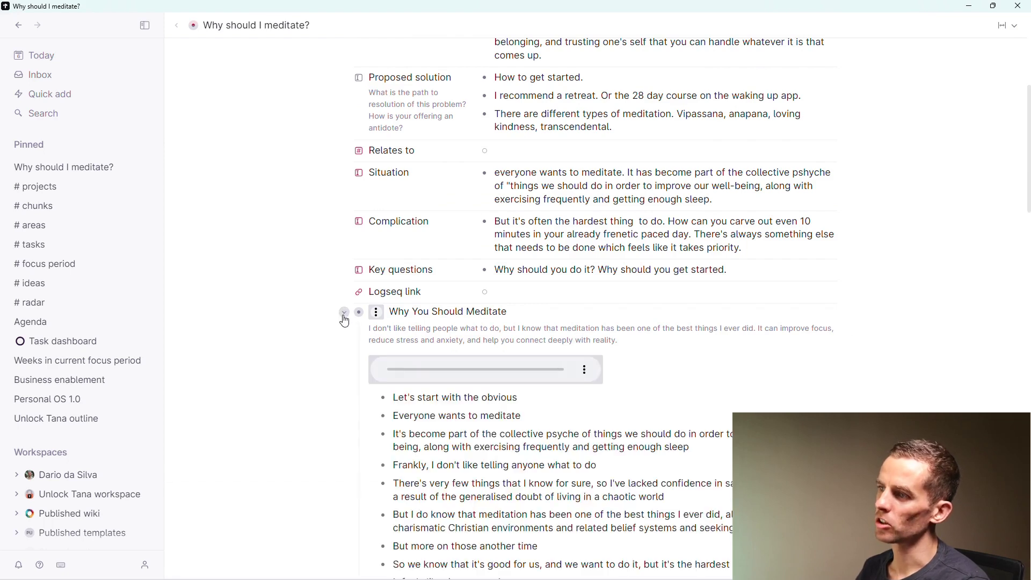
pyautogui.click(344, 314)
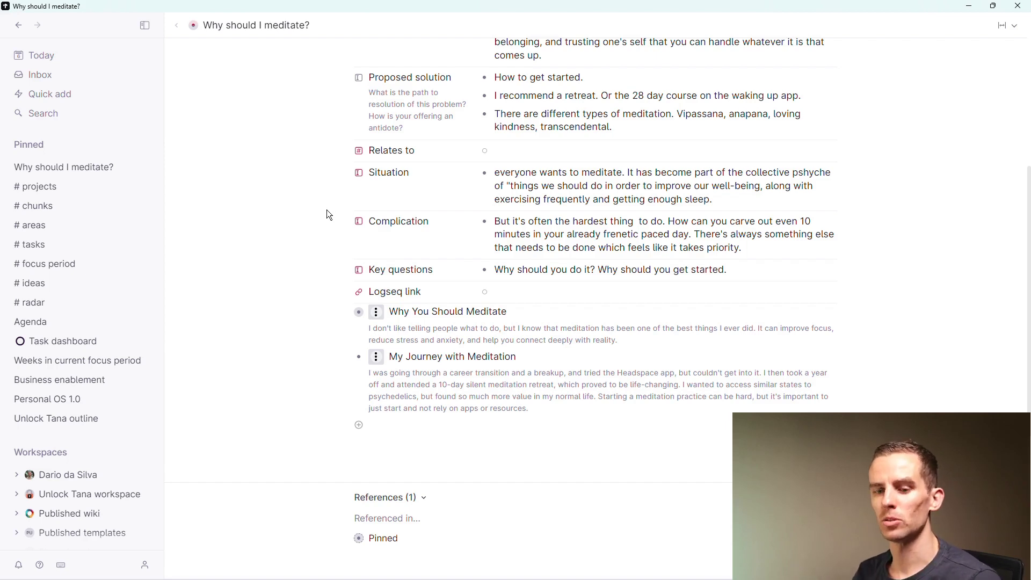
pyautogui.hotkey('alt', 'Tab')
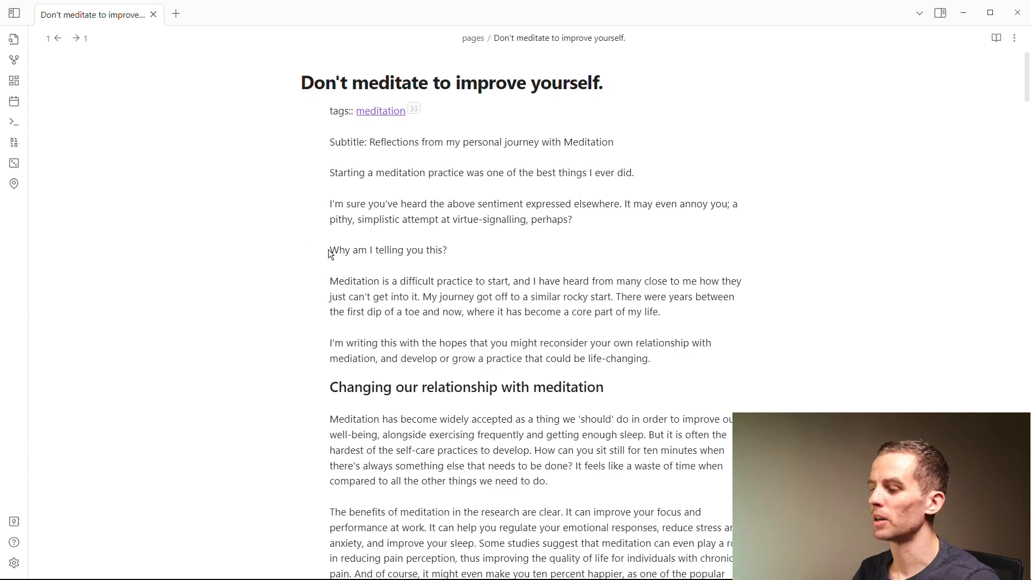
pyautogui.scroll(-8, 339, 256)
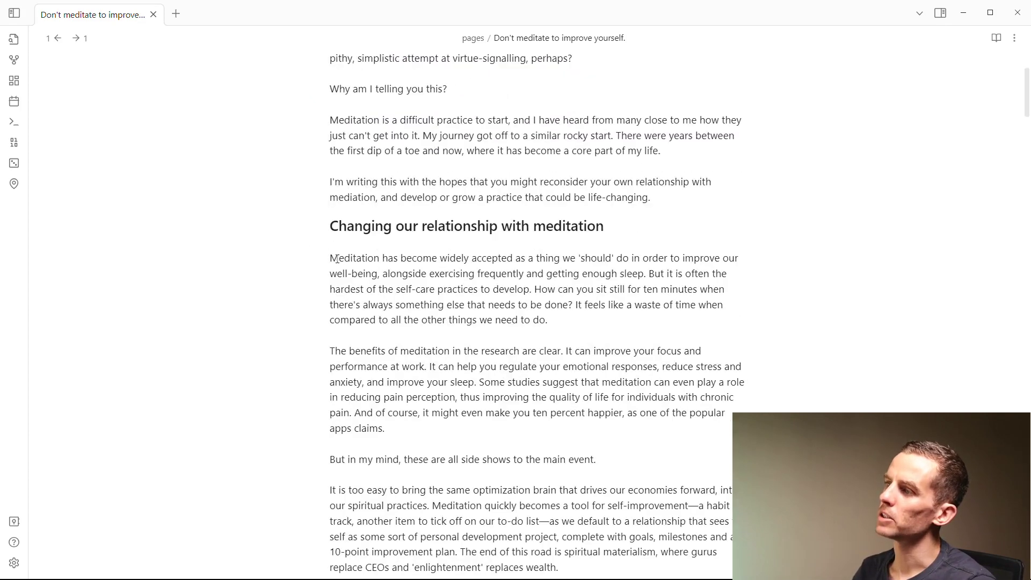
pyautogui.scroll(-2, 338, 260)
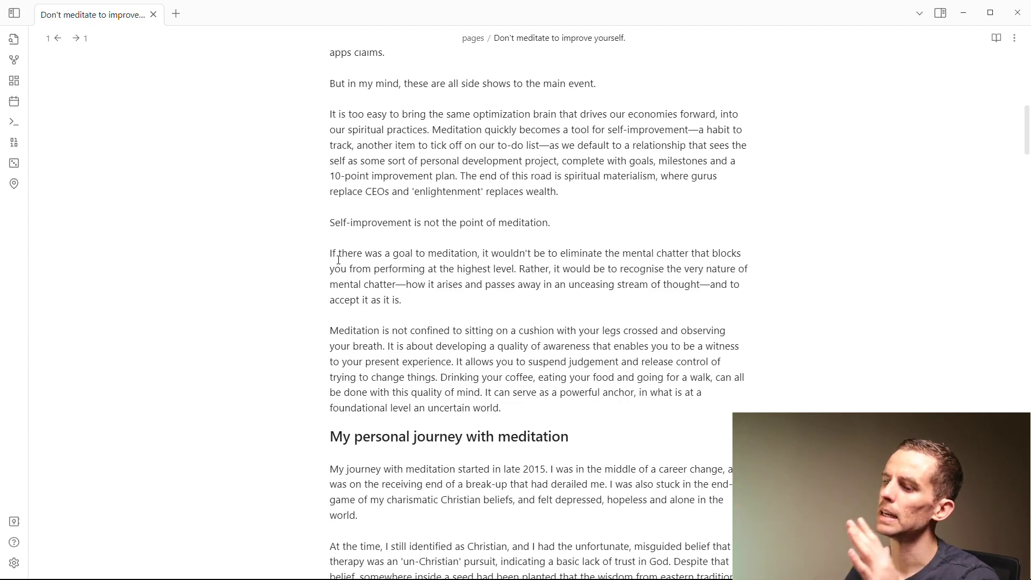
pyautogui.scroll(2, 338, 260)
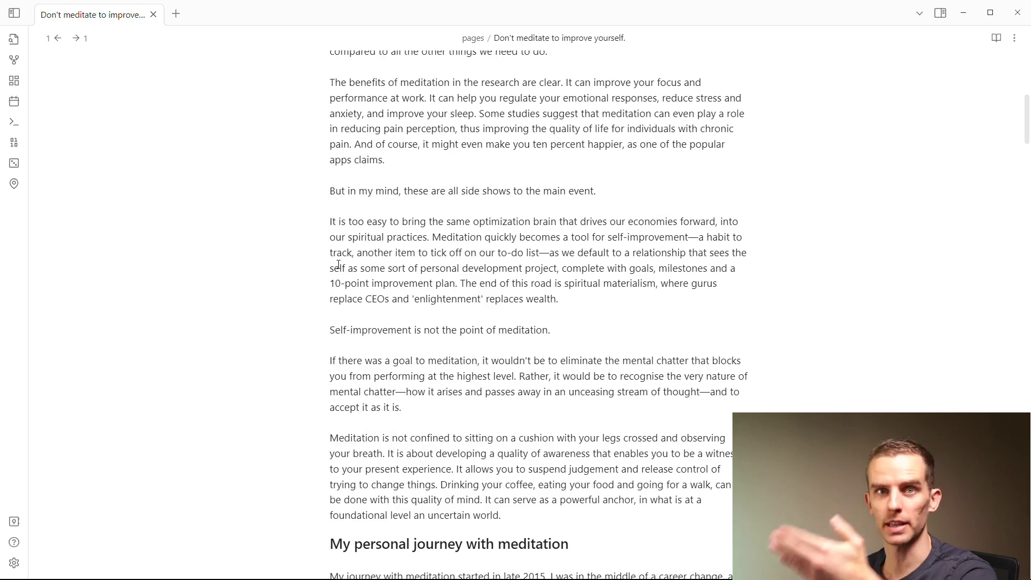
pyautogui.scroll(-2, 354, 164)
pyautogui.scroll(-4, 354, 164)
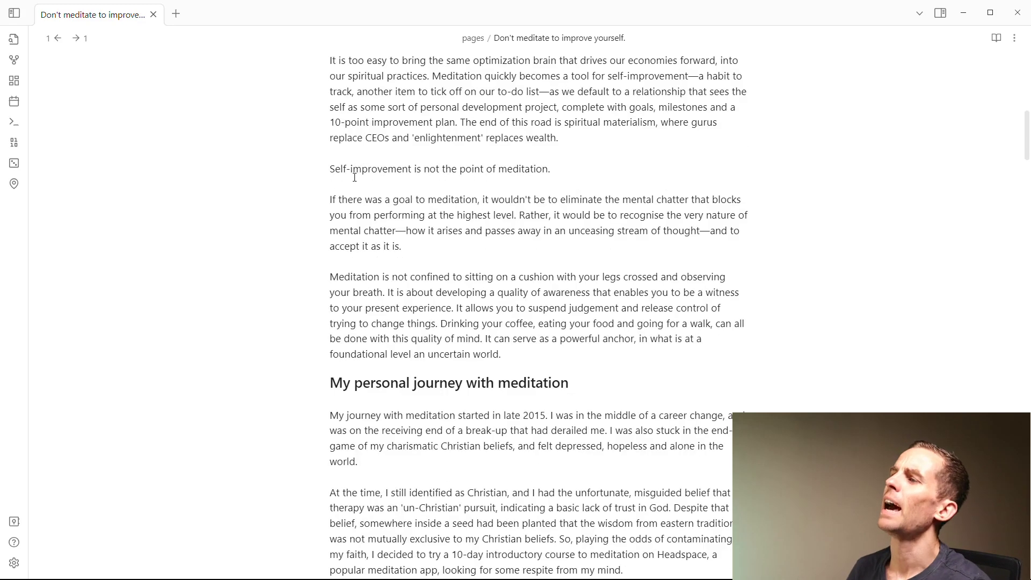
pyautogui.scroll(2, 359, 197)
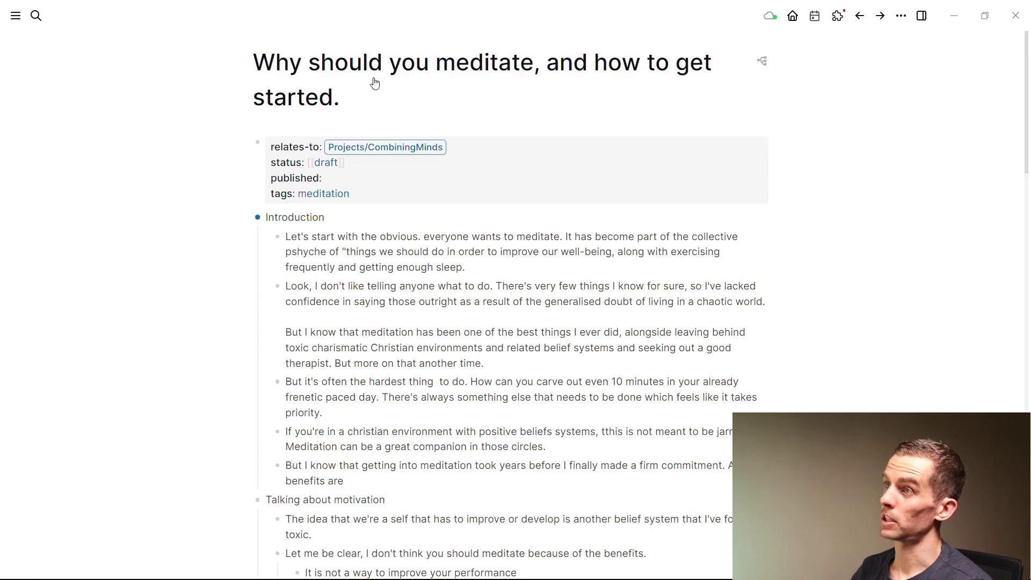
# - Collapse Introduction in Logseq, open the 'why you' search result page in Obsidian, then return to Logseq
pyautogui.click(340, 212)
pyautogui.hotkey('ctrl', 'Up')
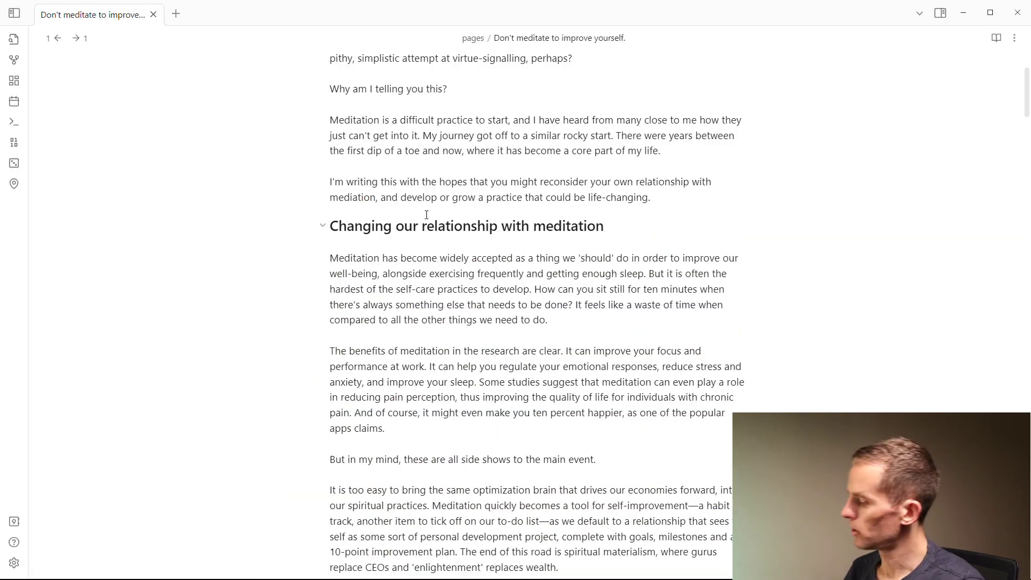
pyautogui.hotkey('ctrl', 'o')
pyautogui.write('why you')
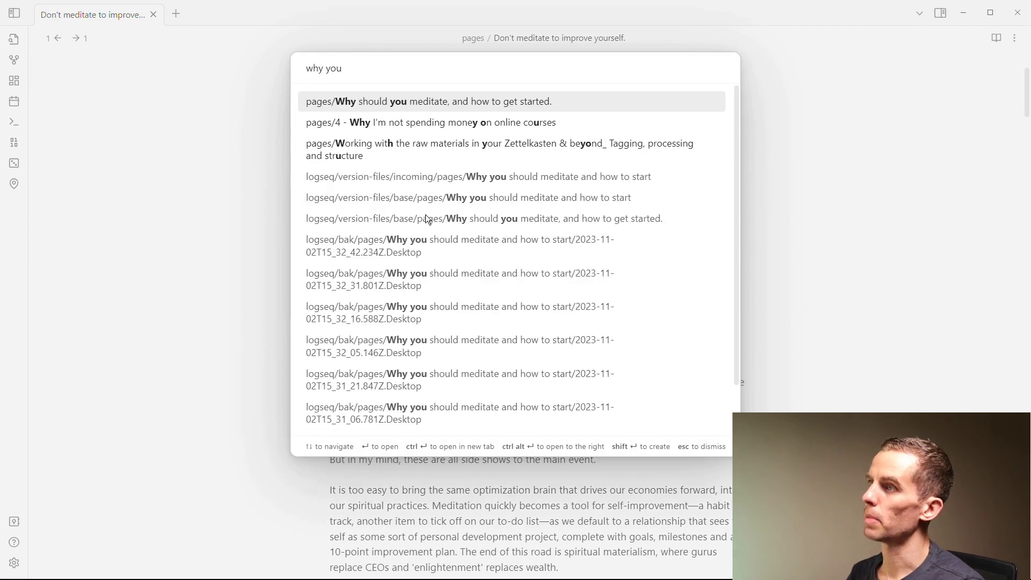
pyautogui.click(452, 96)
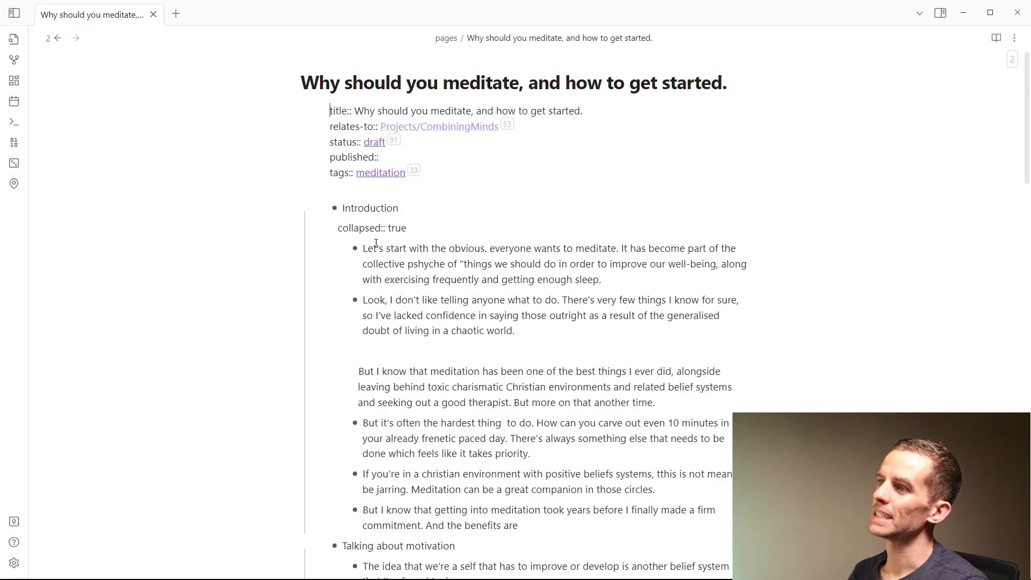
pyautogui.click(355, 230)
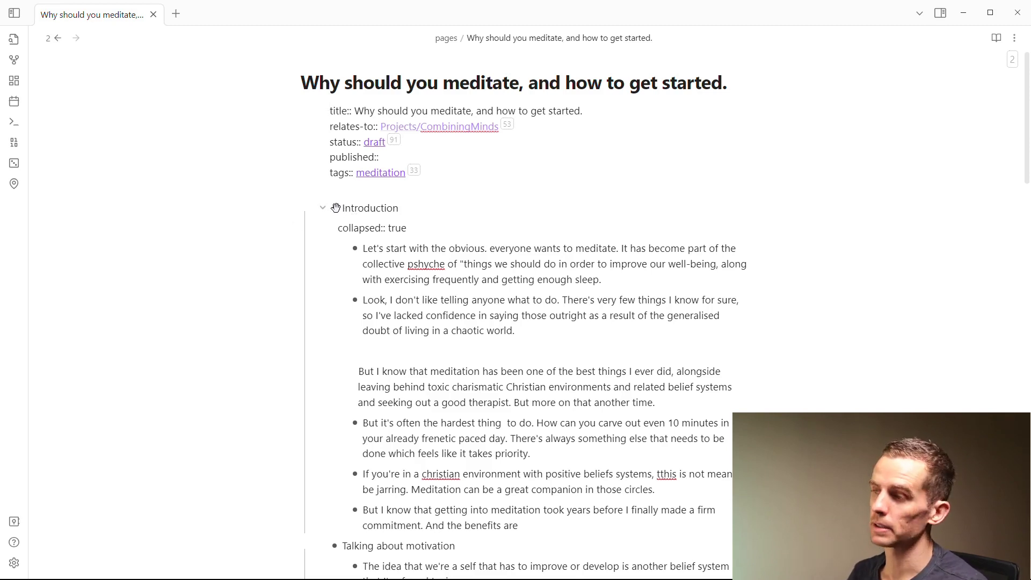
pyautogui.hotkey('alt', 'Tab')
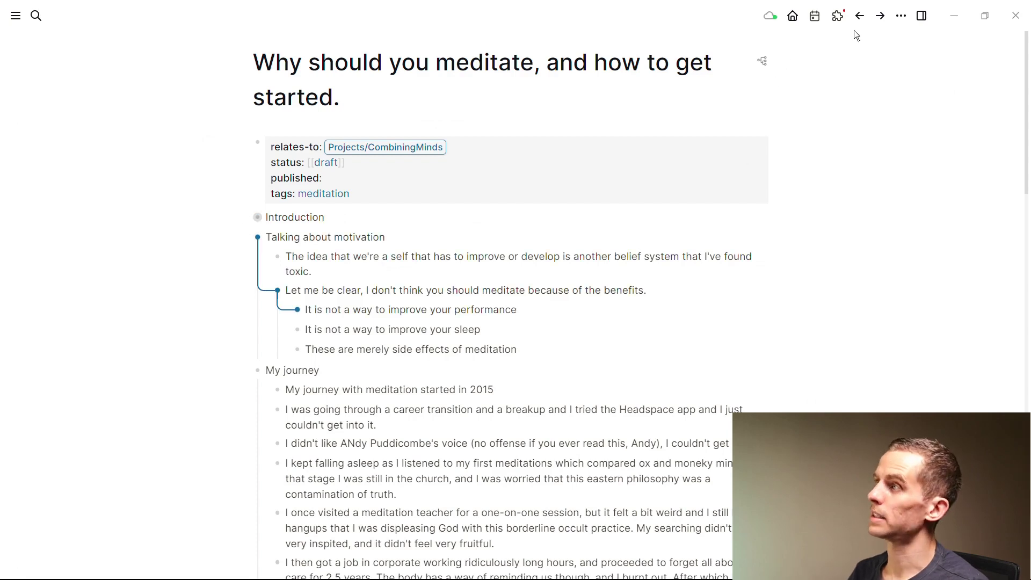
# - Open the page file in VS Code and search for ^- with regular expressions on
pyautogui.click(902, 18)
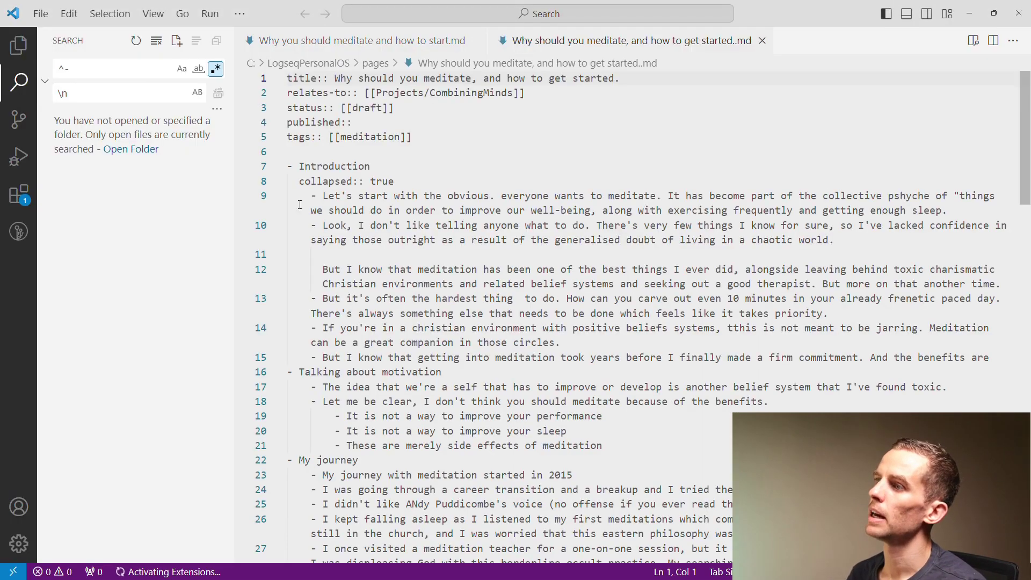
pyautogui.moveTo(118, 65)
pyautogui.mouseDown()
pyautogui.moveTo(80, 78)
pyautogui.moveTo(69, 65)
pyautogui.moveTo(80, 69)
pyautogui.mouseUp()
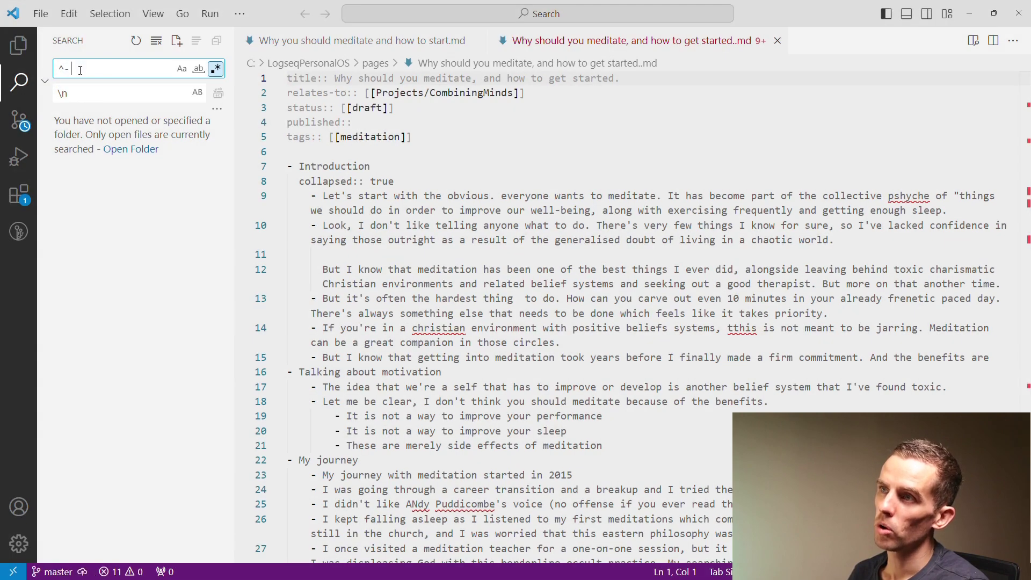
pyautogui.hotkey('shift', 'Left')
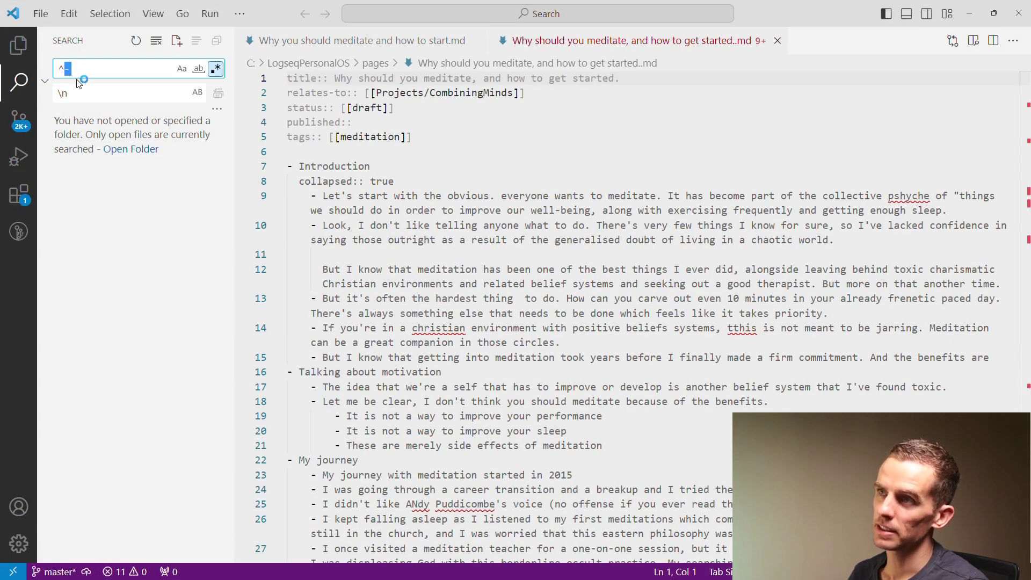
pyautogui.click(216, 71)
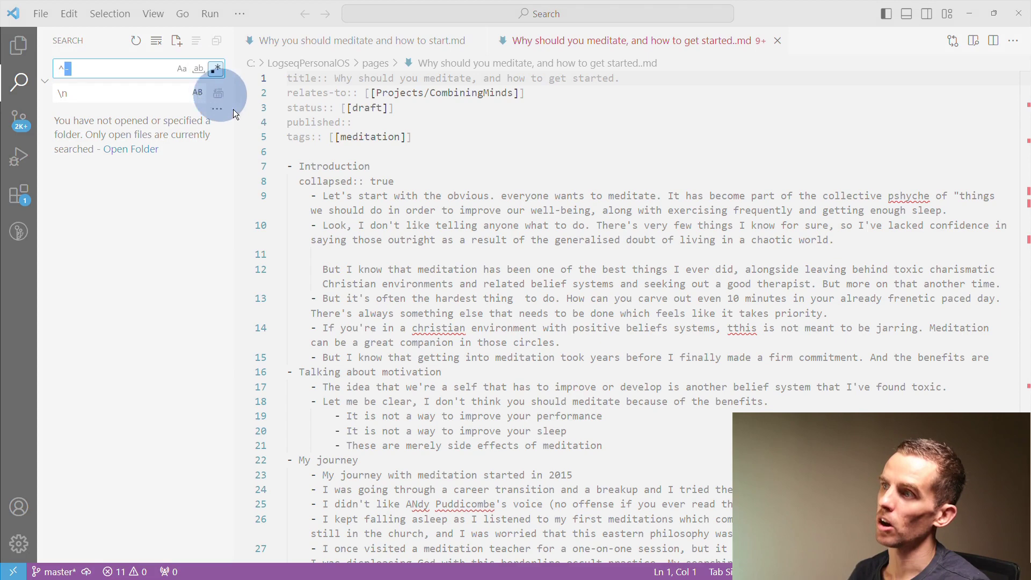
pyautogui.click(471, 256)
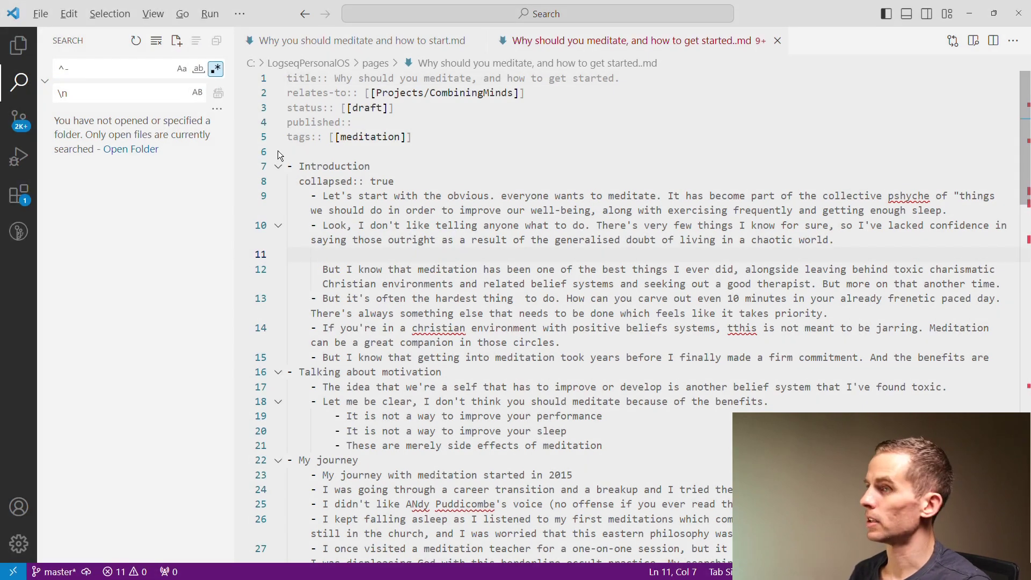
# - Replace all 36 matches with \n line breaks and go back to Logseq
pyautogui.click(81, 93)
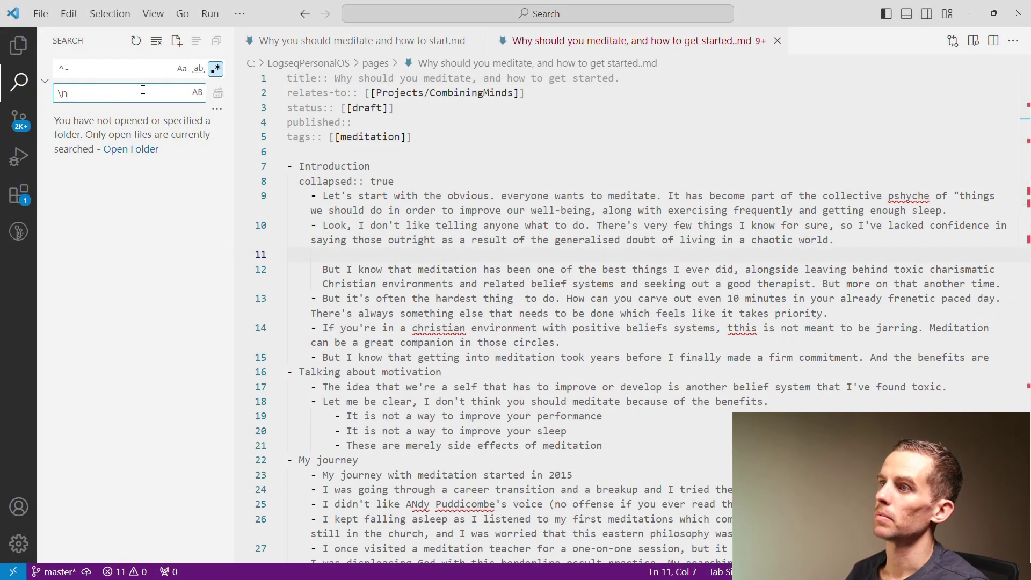
pyautogui.write('\\n')
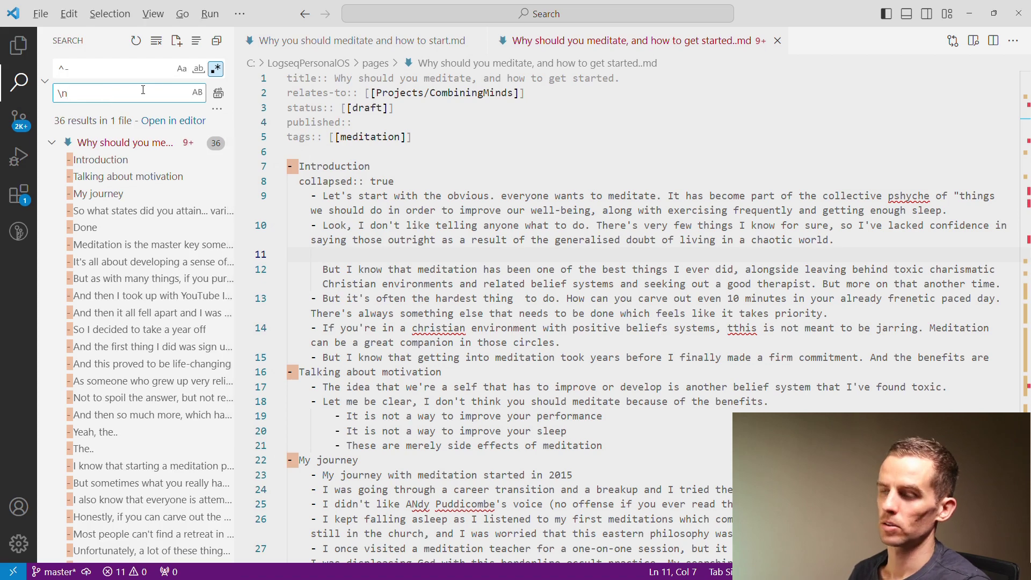
pyautogui.hotkey('ctrl', 'alt', 'Return')
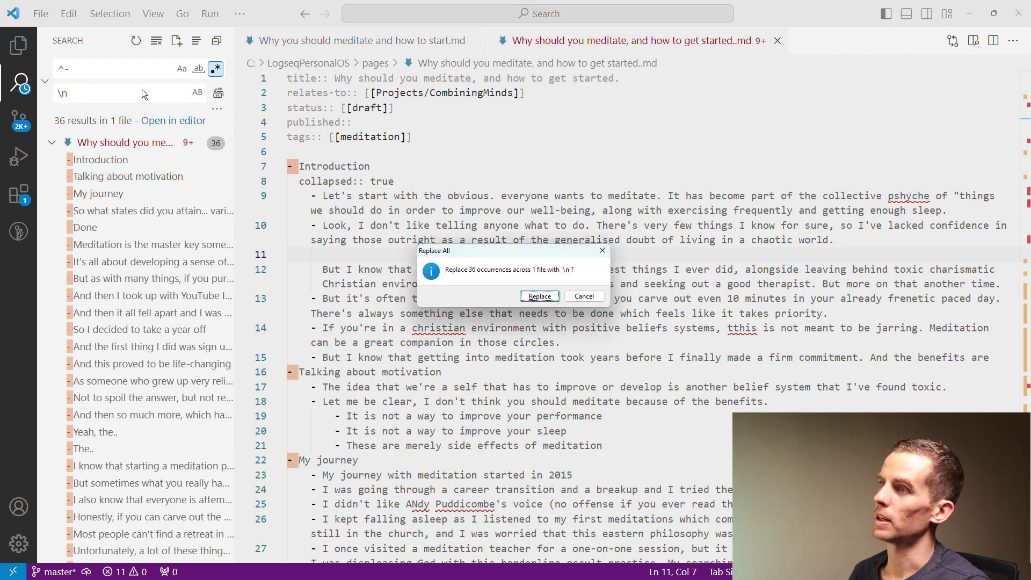
pyautogui.click(540, 296)
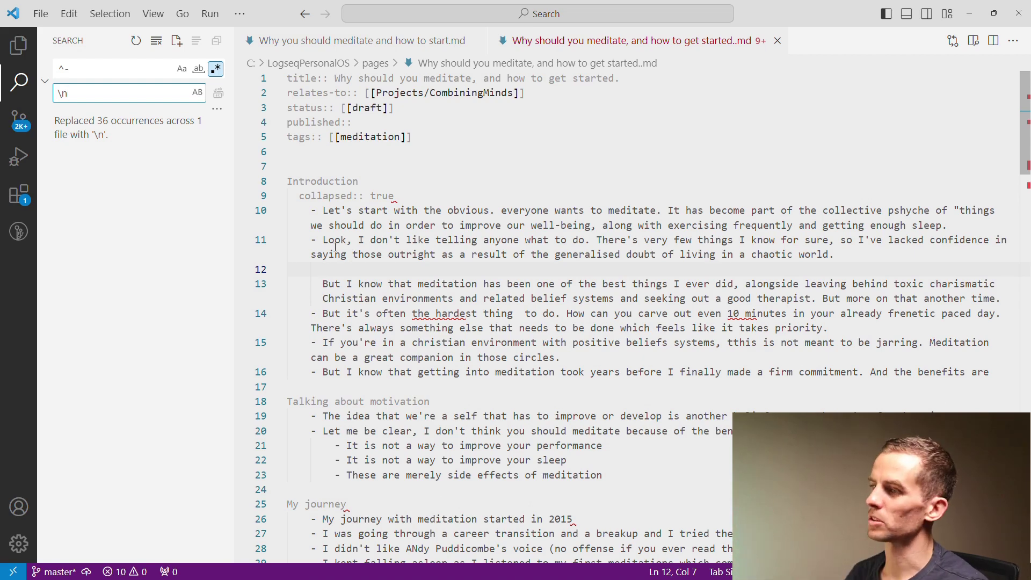
pyautogui.hotkey('alt', 'Tab')
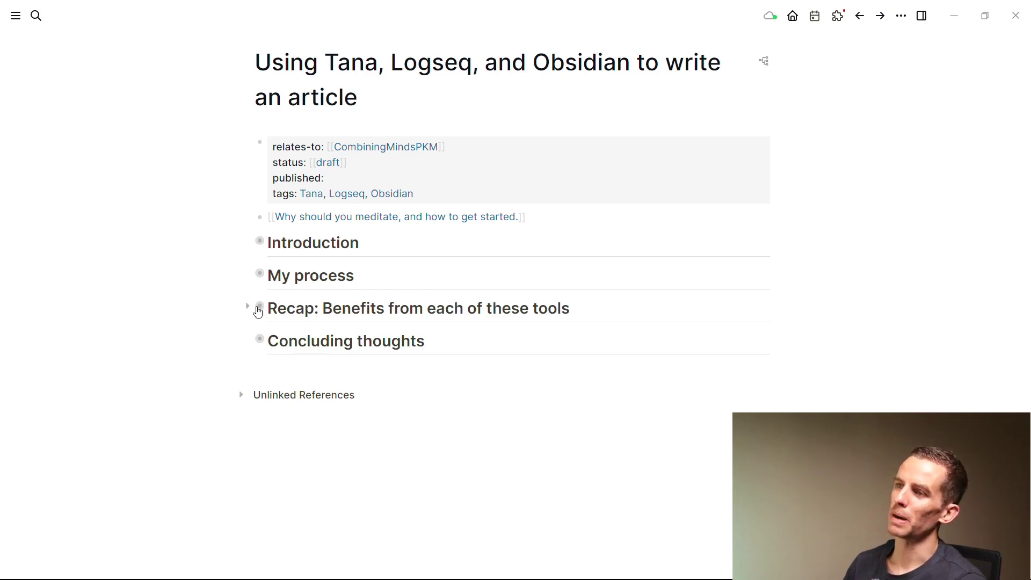
# - Zoom into the Recap block and capitalize 'whispers' to 'Whispers' in the transcription bullet
pyautogui.click(259, 306)
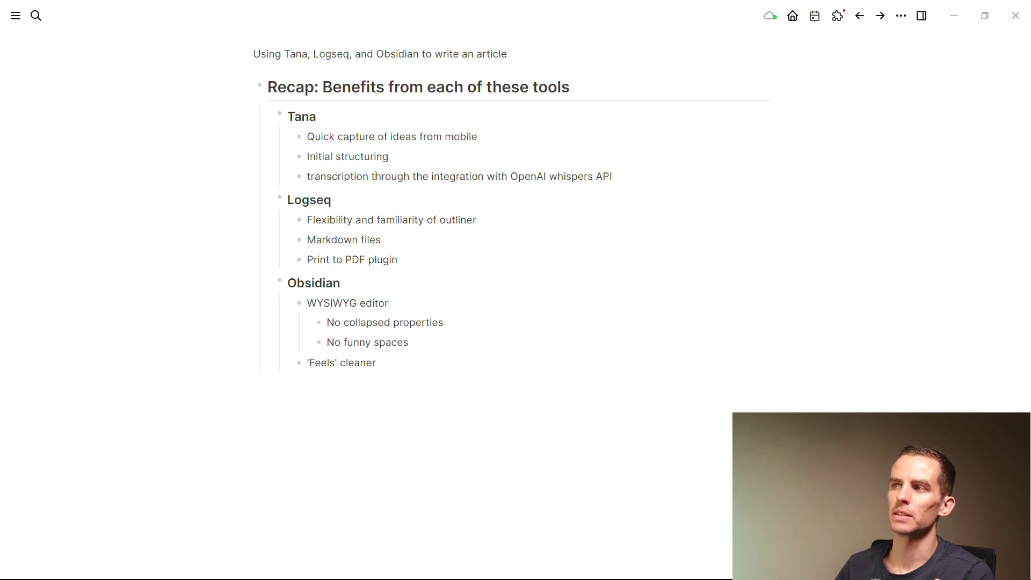
pyautogui.click(556, 178)
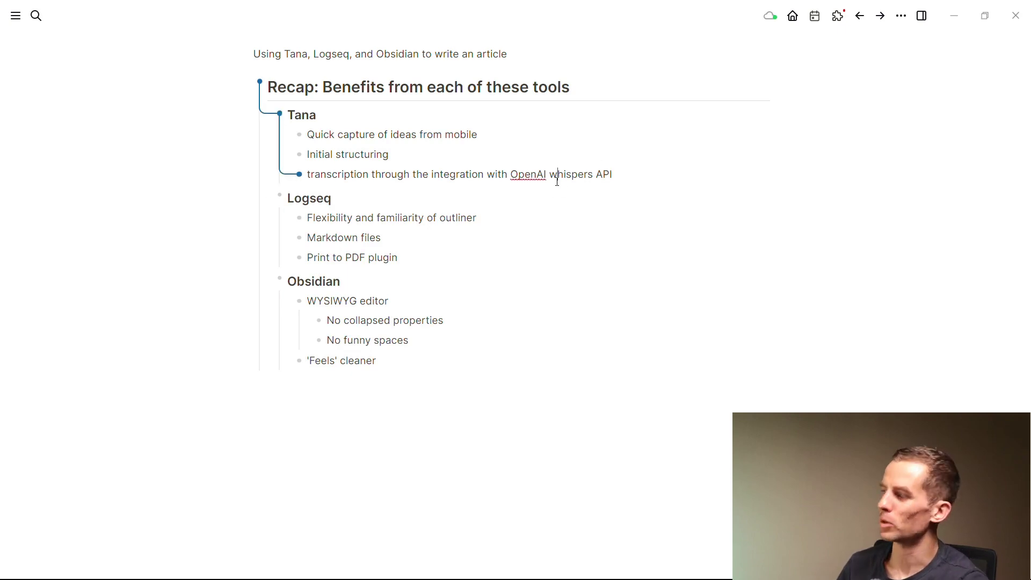
pyautogui.press('BackSpace')
pyautogui.write('W')
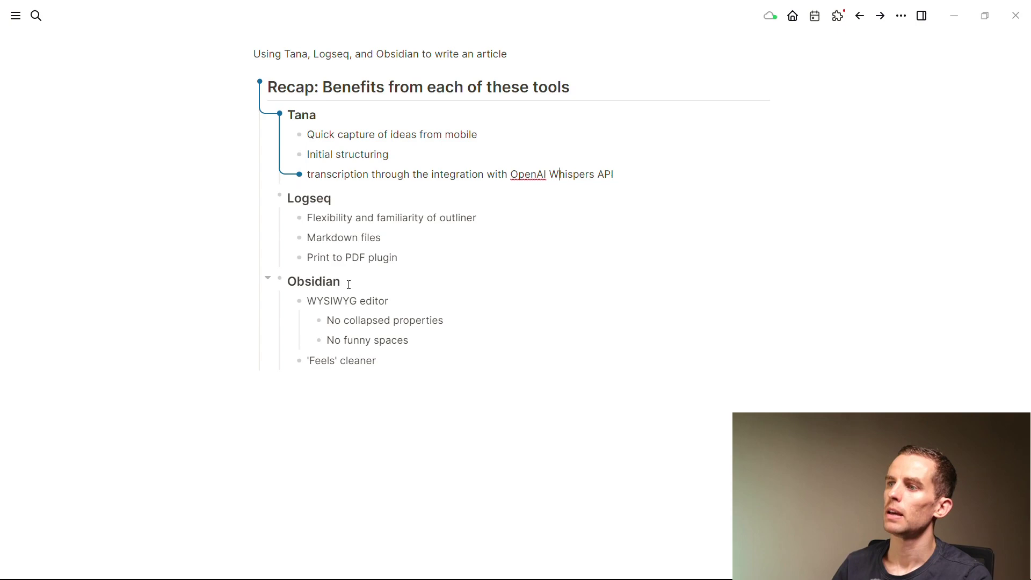
pyautogui.press('Escape')
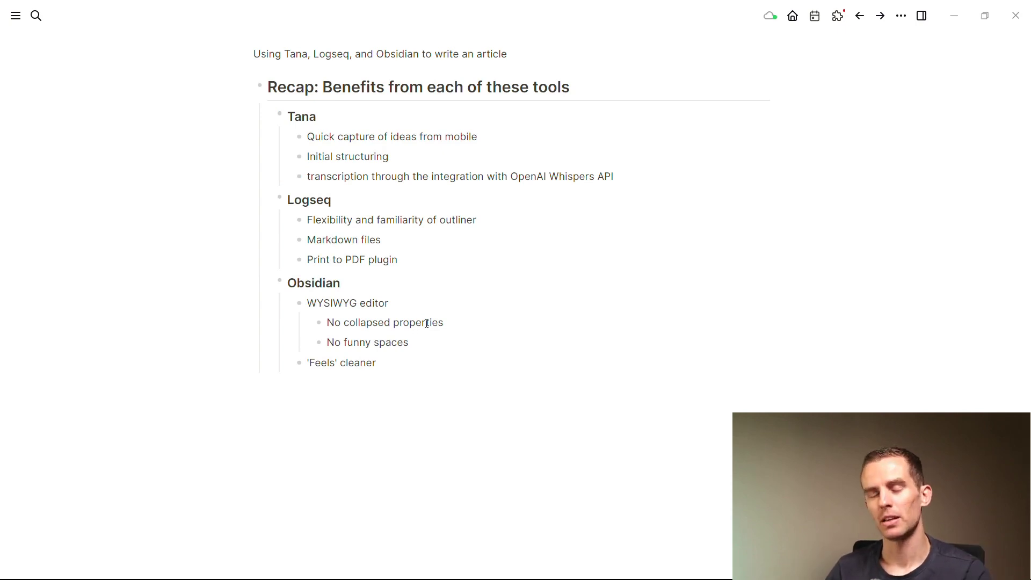
pyautogui.hotkey('alt', 'Tab')
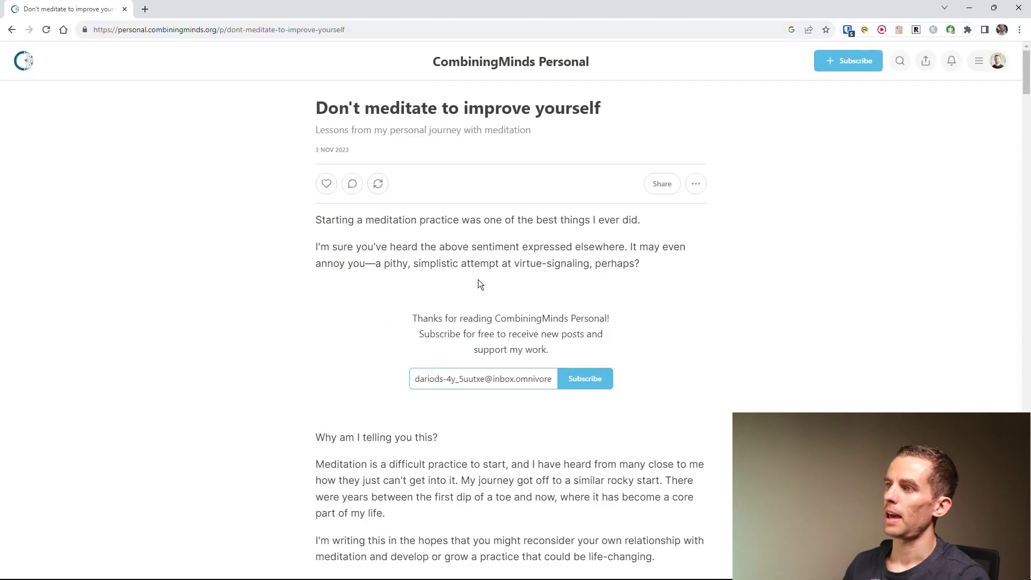
pyautogui.scroll(-9, 478, 280)
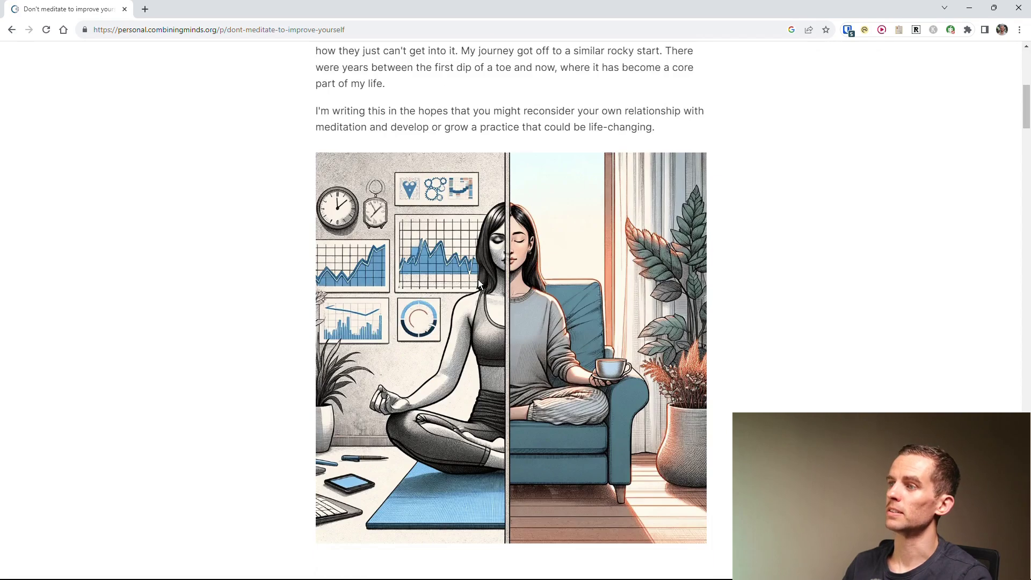